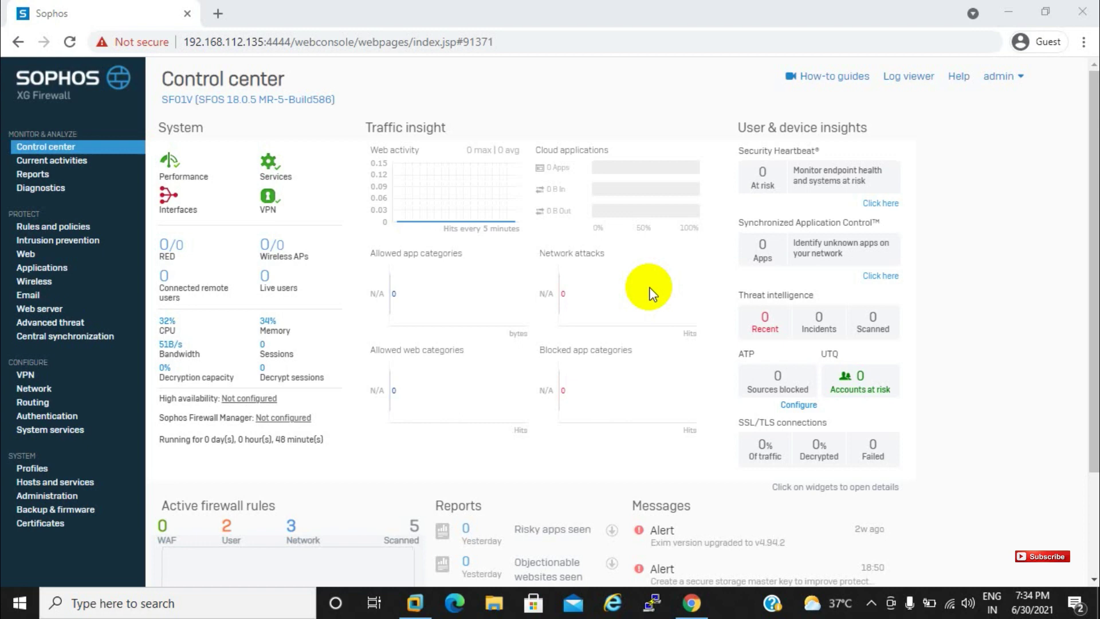
- Start a new policy in the firewall's Web protection section and name it Office Rule
left_click(32, 261)
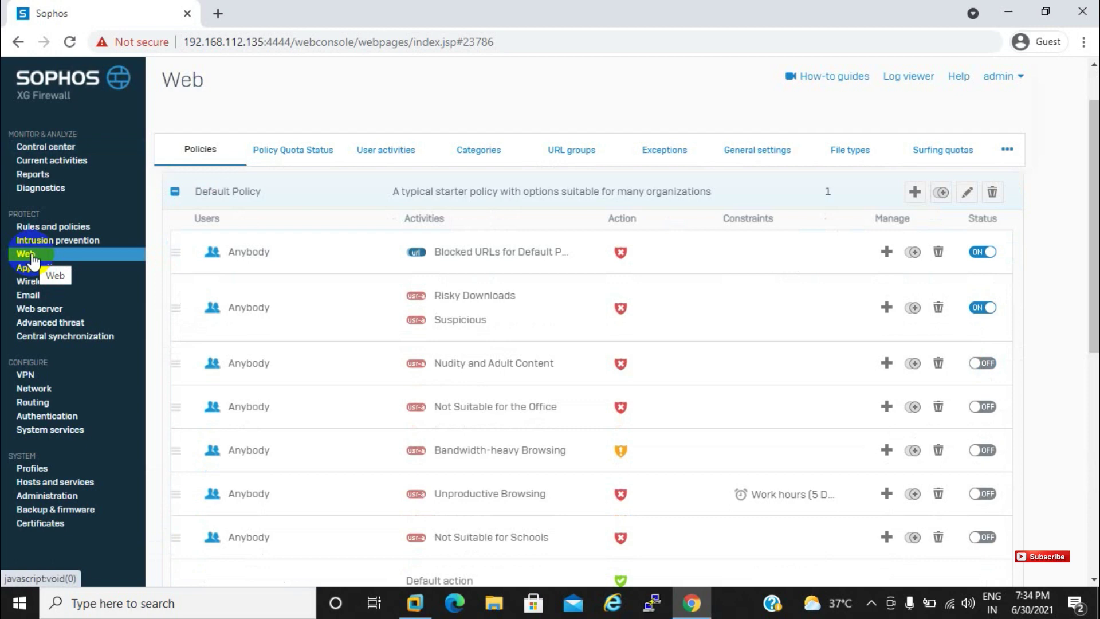
left_click(175, 192)
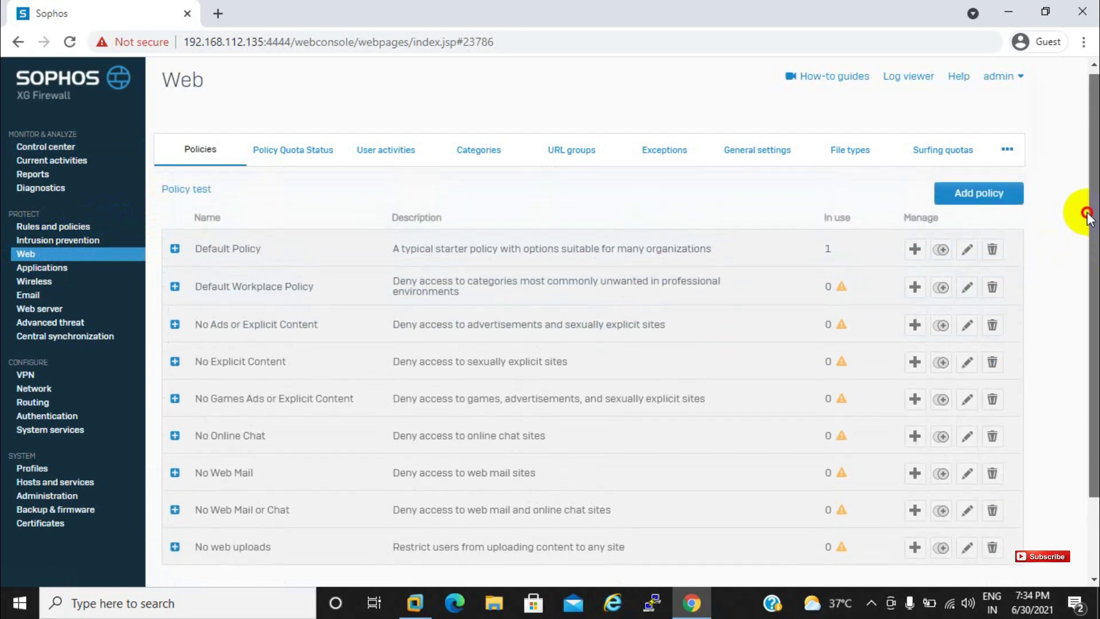
left_click(1008, 200)
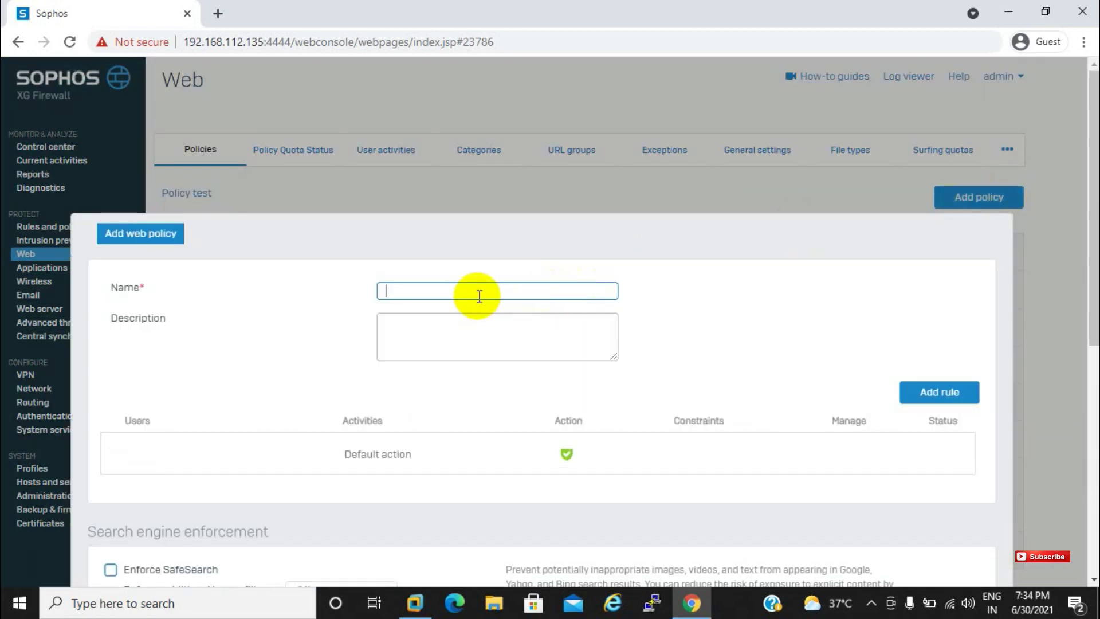
type("Office")
type(" R")
type("ule Co")
type("ntro")
key("BackSpace")
key("BackSpace")
key("BackSpace")
key("BackSpace")
type("ntro")
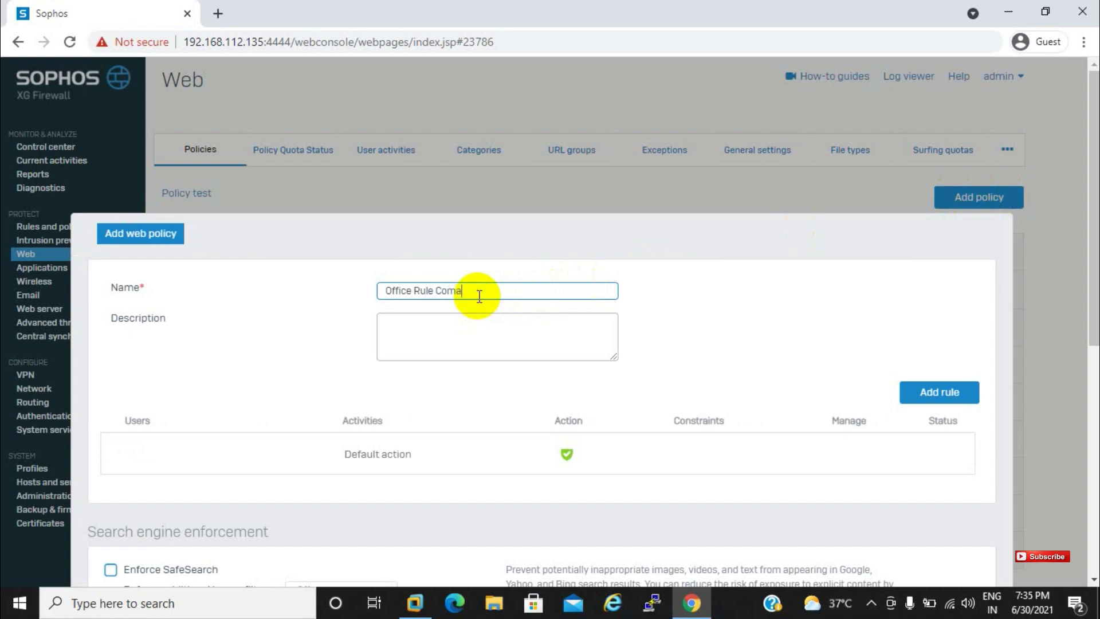
key("BackSpace")
key("BackSpace")
key("BackSpace")
key("BackSpace")
key("BackSpace")
key("BackSpace")
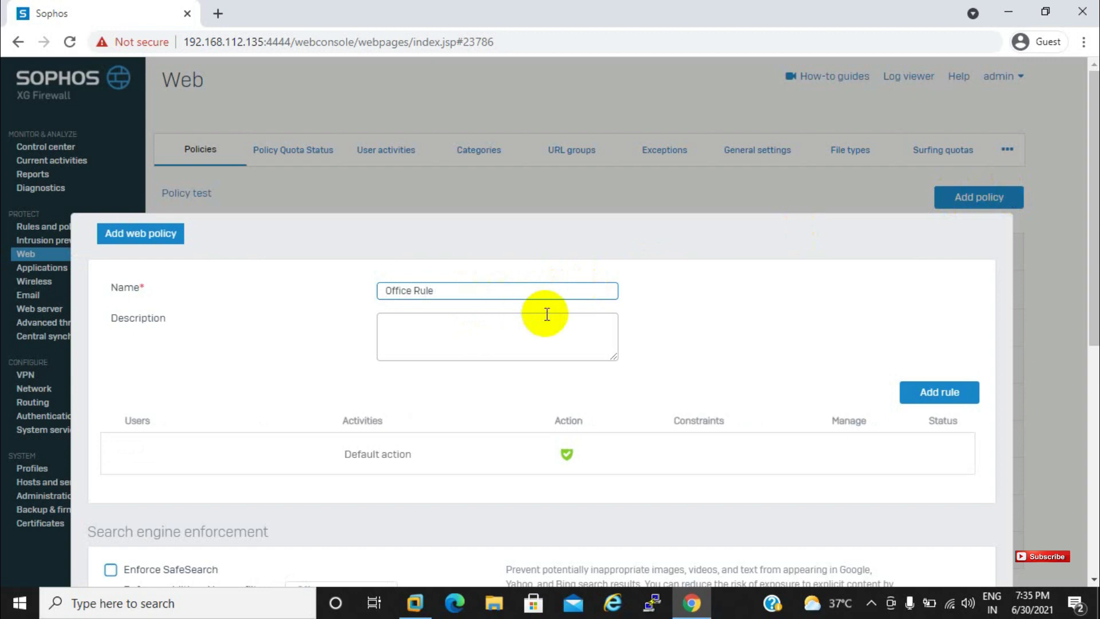
- Add a rule to the Office Rule policy and remove the All web traffic activity from it
left_click(929, 396)
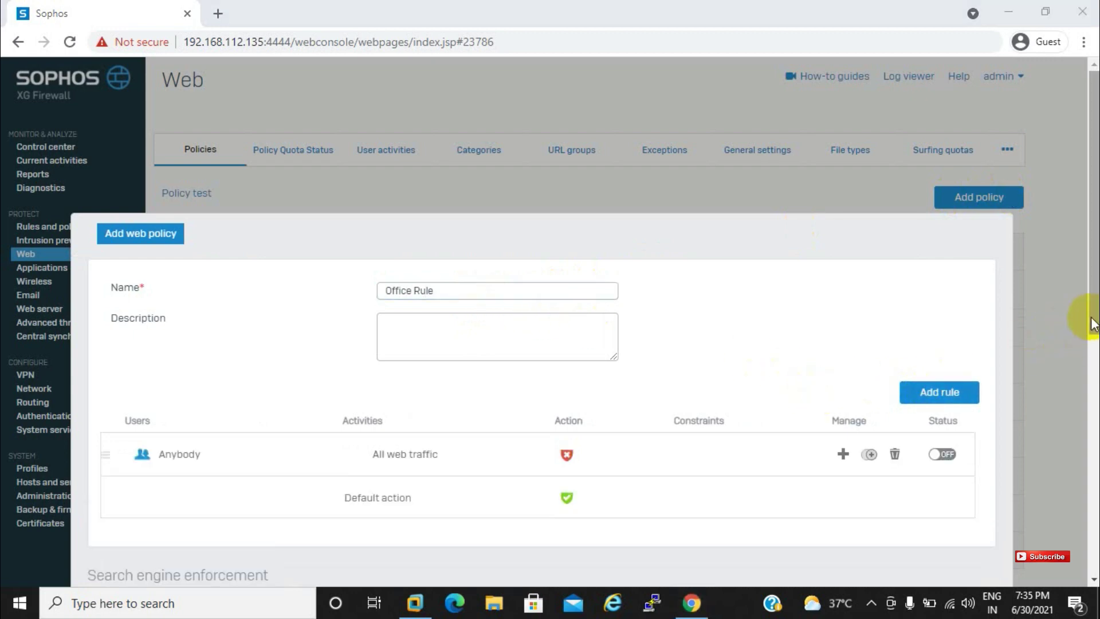
left_click_drag(1092, 321, 1091, 344)
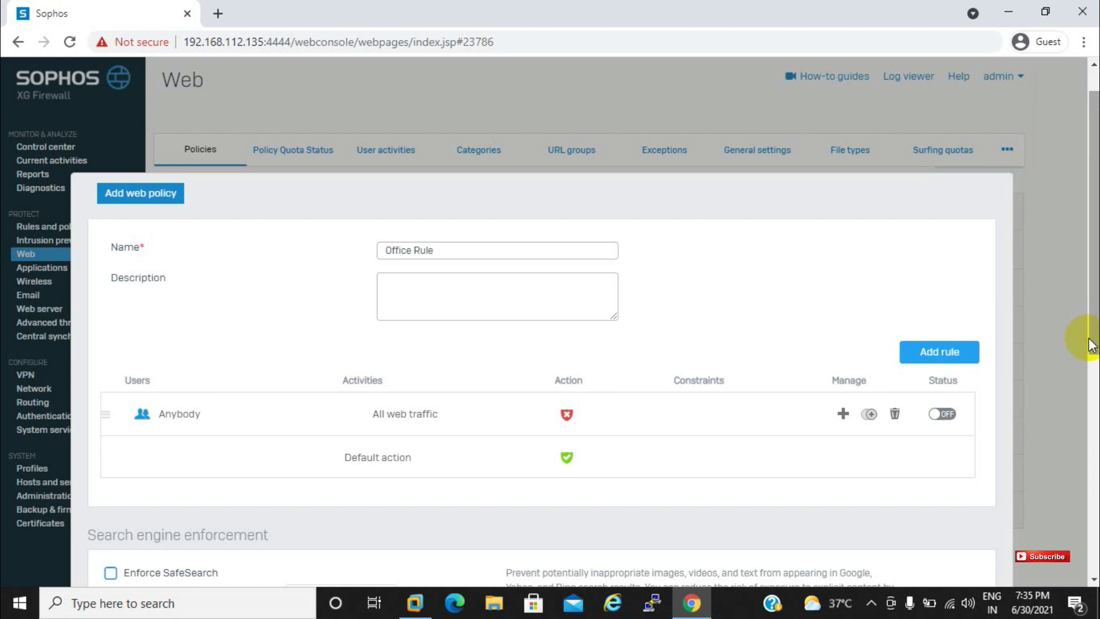
mouse_move(605, 423)
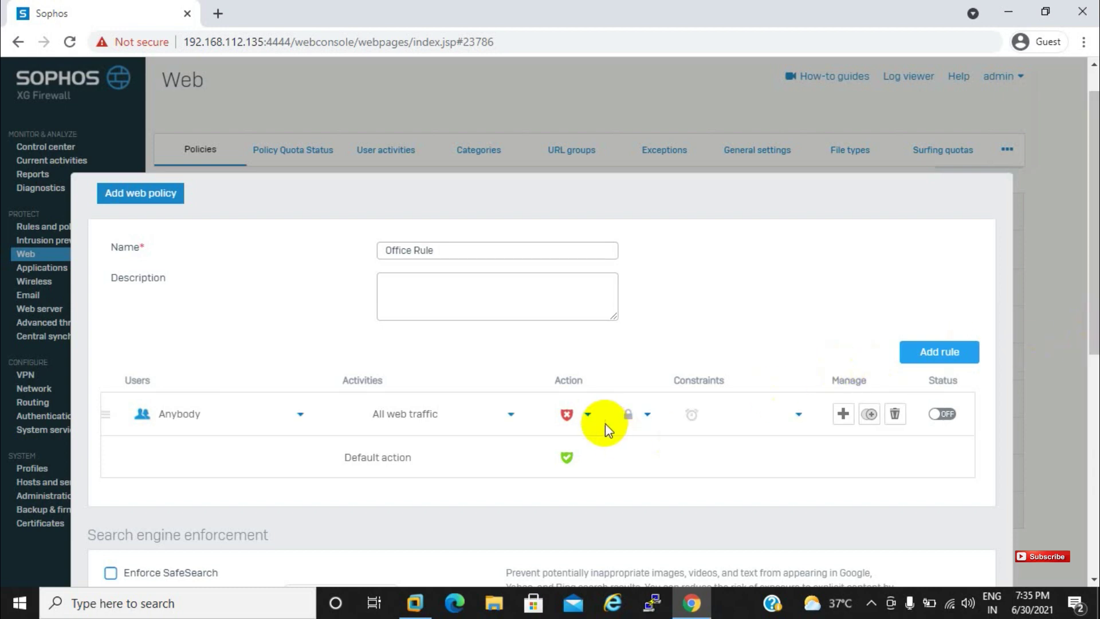
left_click(511, 415)
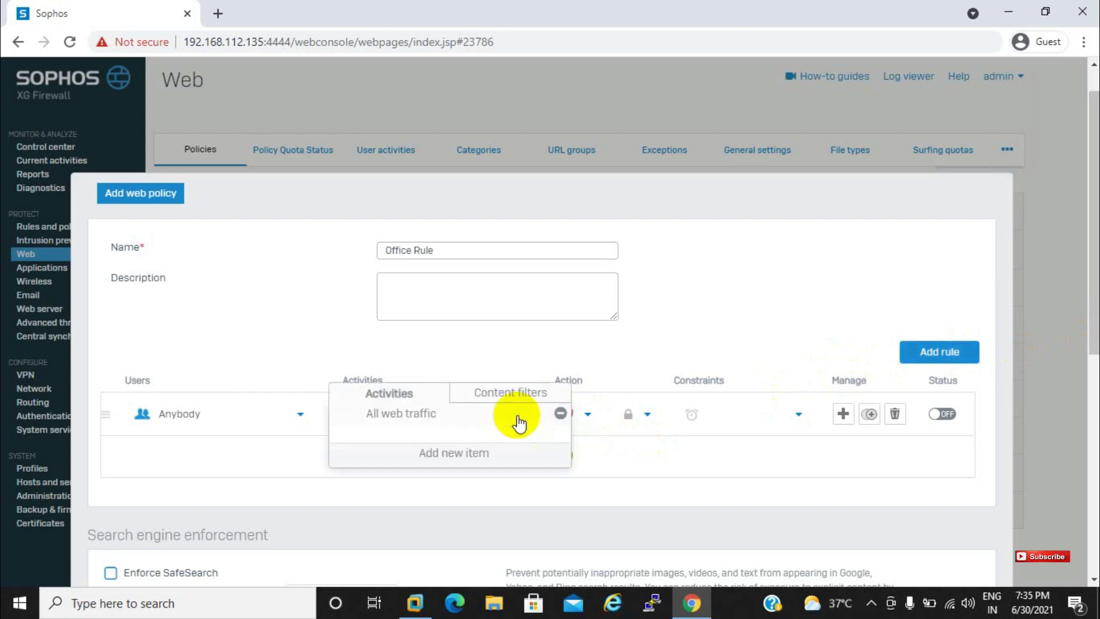
left_click(560, 414)
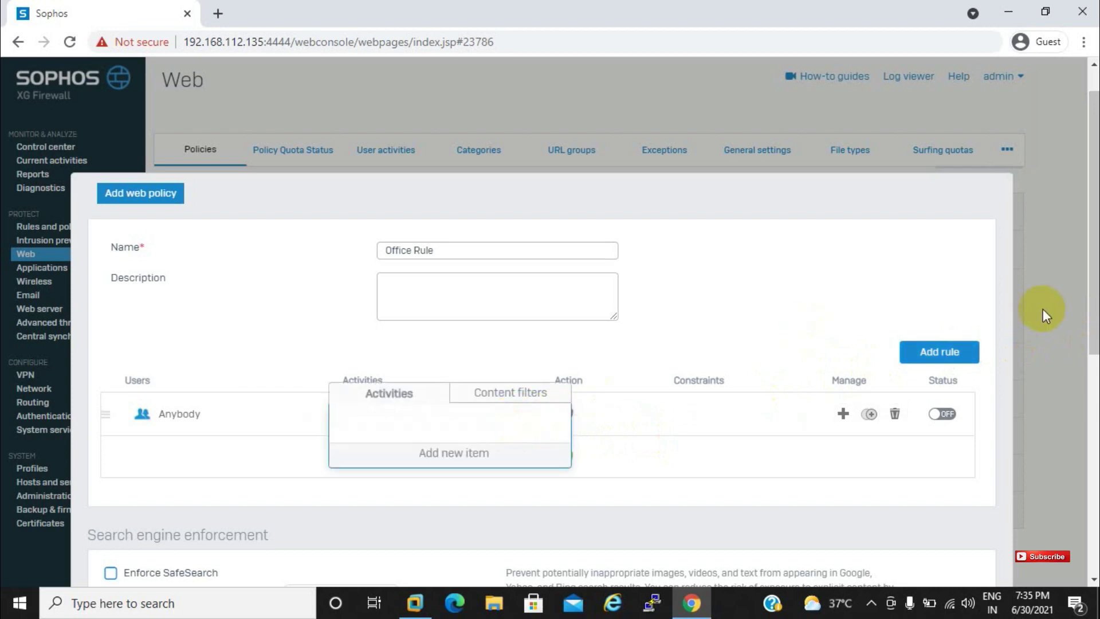
- Start adding activities to the rule with all types shown, and select Community, Education and Religion
left_click_drag(1088, 301, 1088, 353)
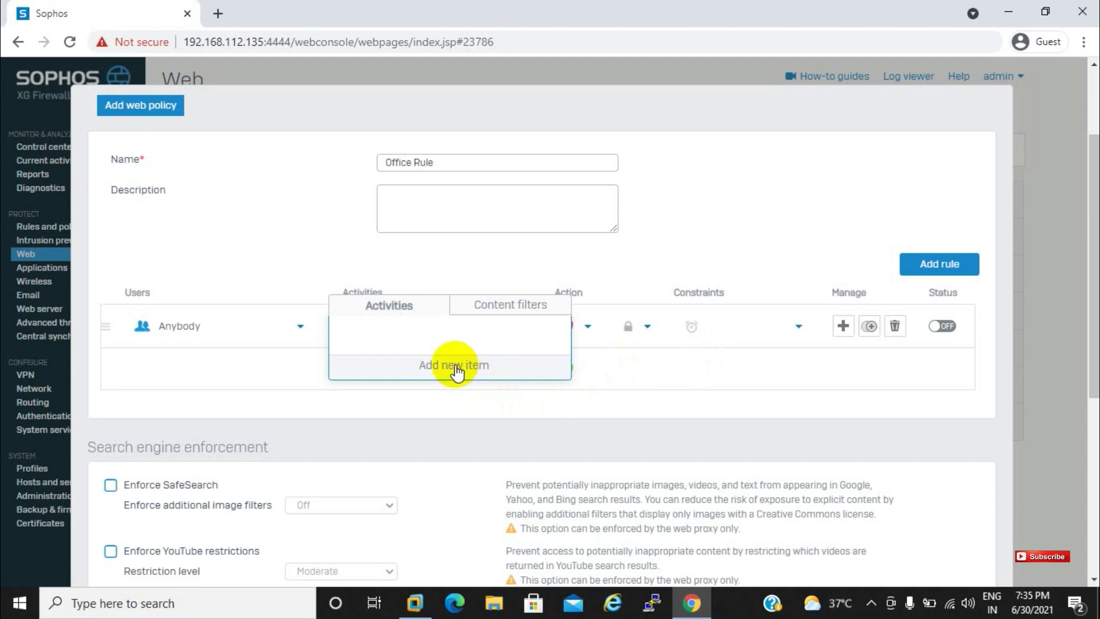
left_click(454, 367)
left_click(536, 400)
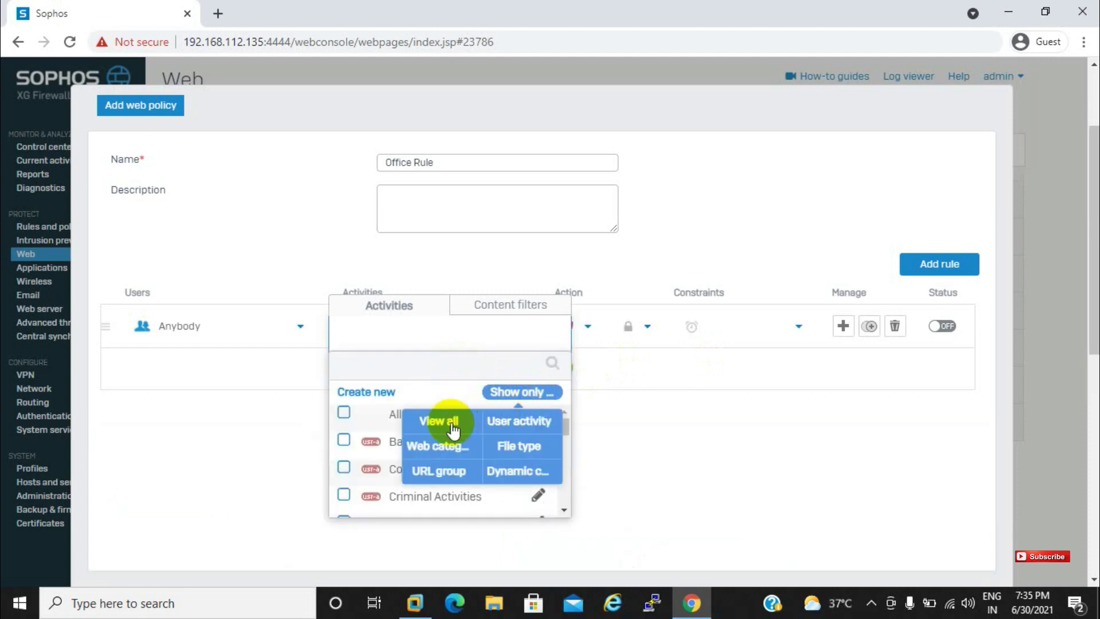
left_click(426, 422)
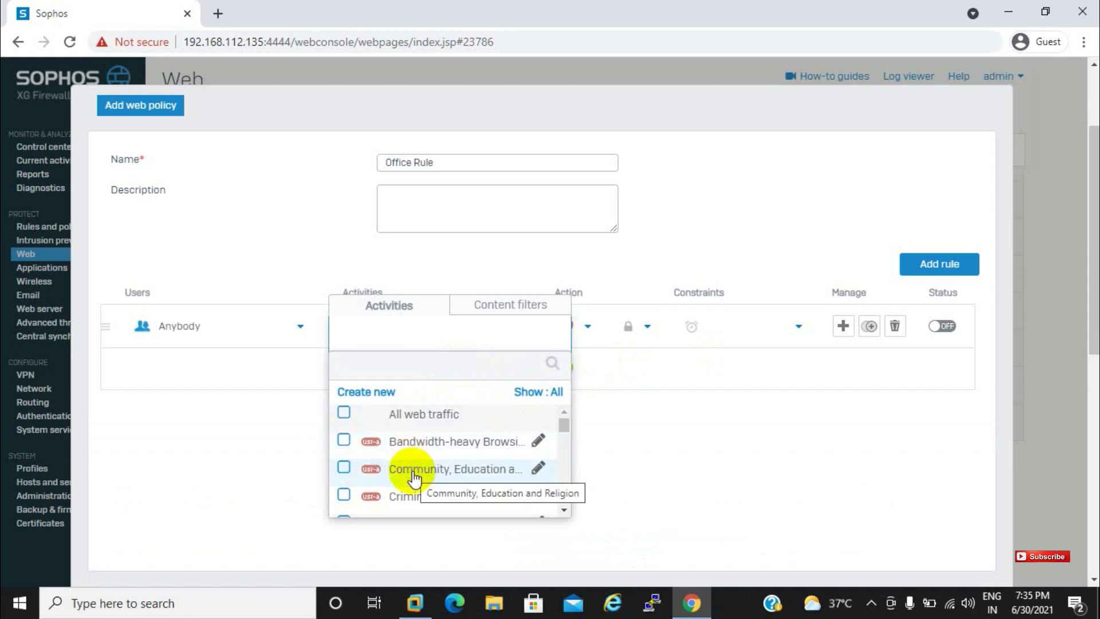
left_click(344, 469)
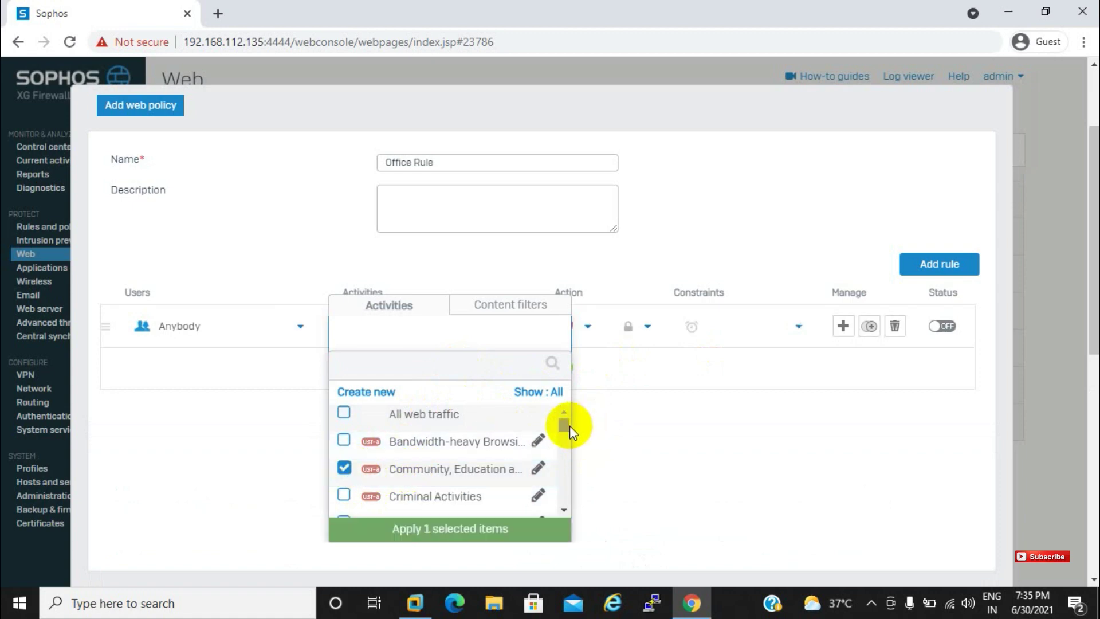
- Include the Finance & Investing user activity in the rule's selection
left_click(562, 511)
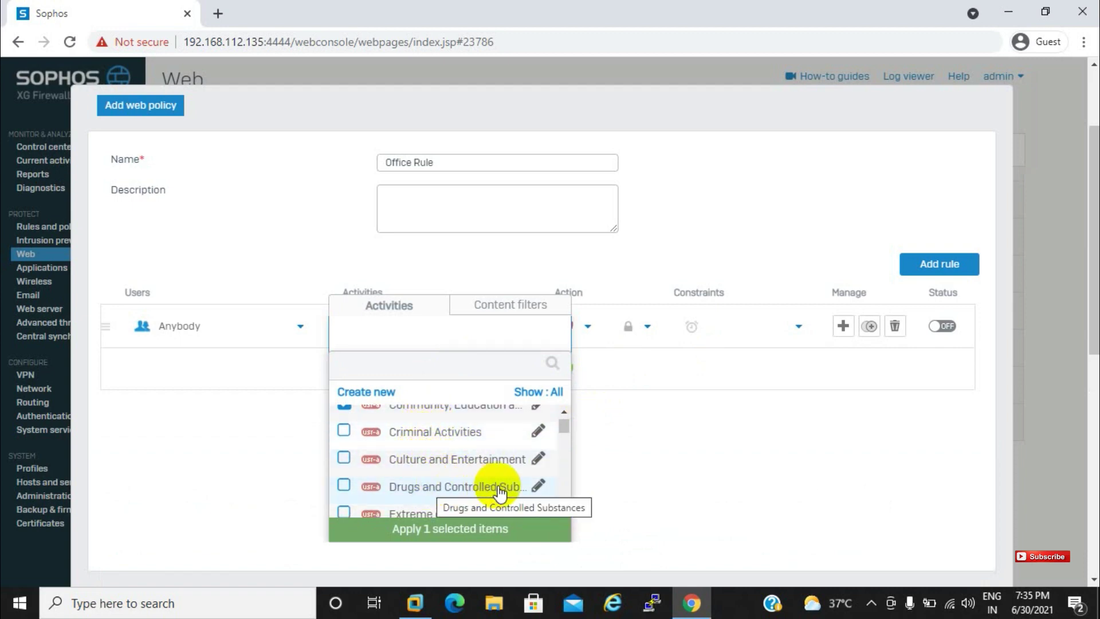
left_click(562, 509)
left_click(562, 507)
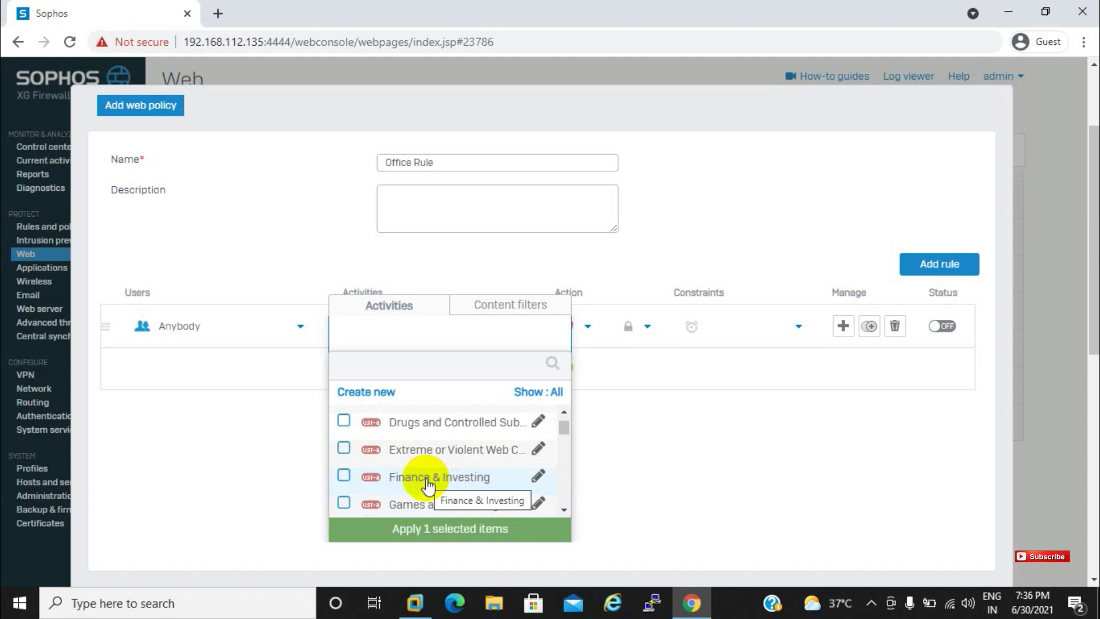
left_click(344, 475)
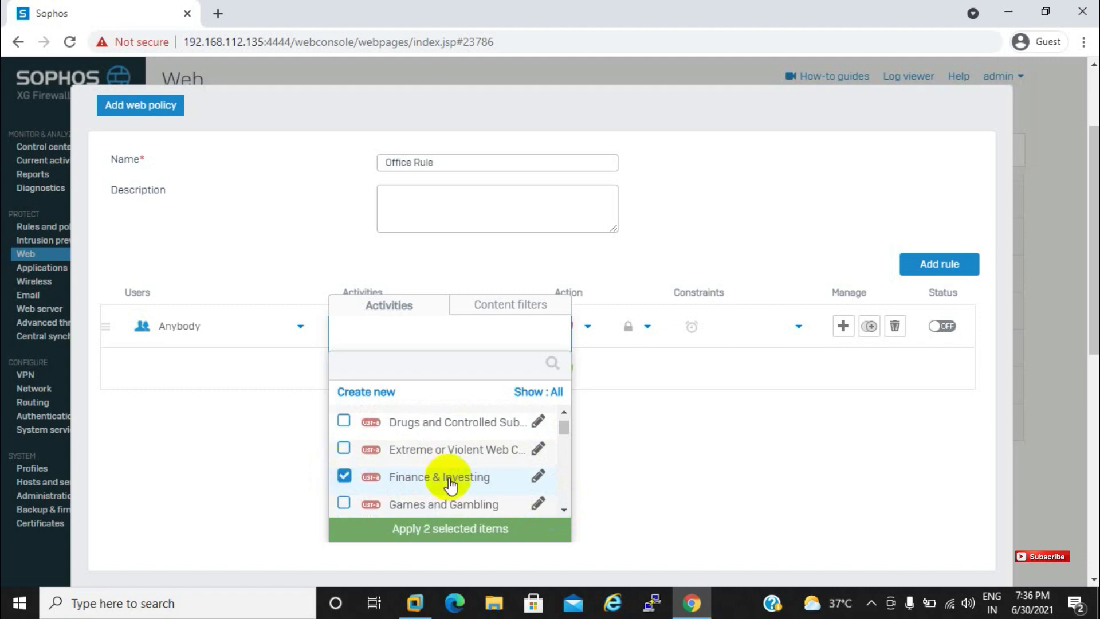
- Select the Information and Communication and the IT Web Content and Services user activities for the rule
left_click(564, 509)
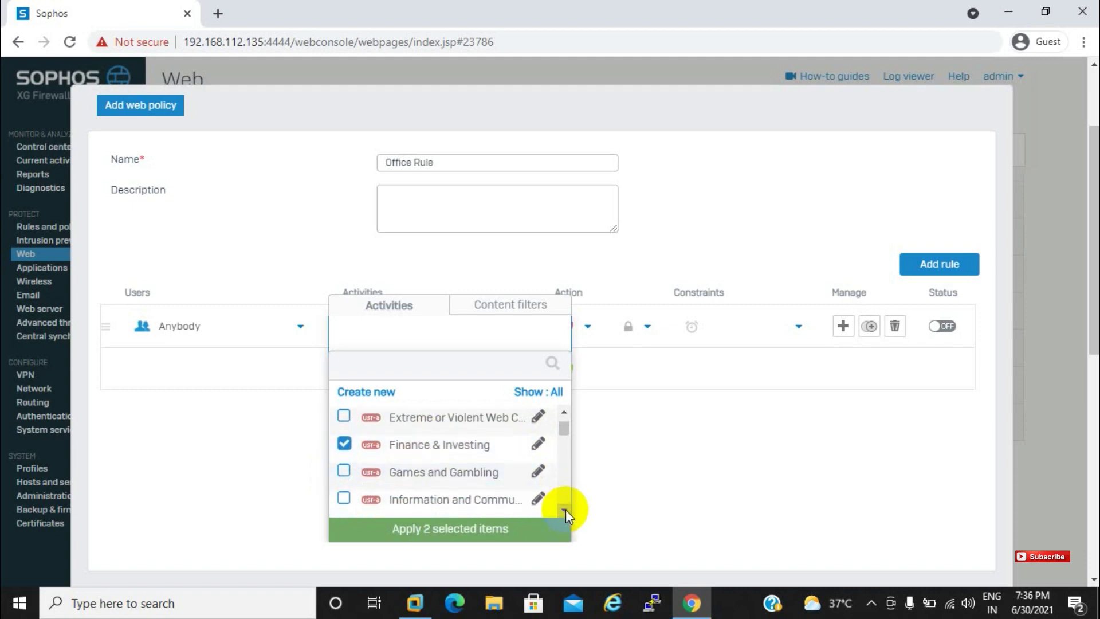
left_click(565, 510)
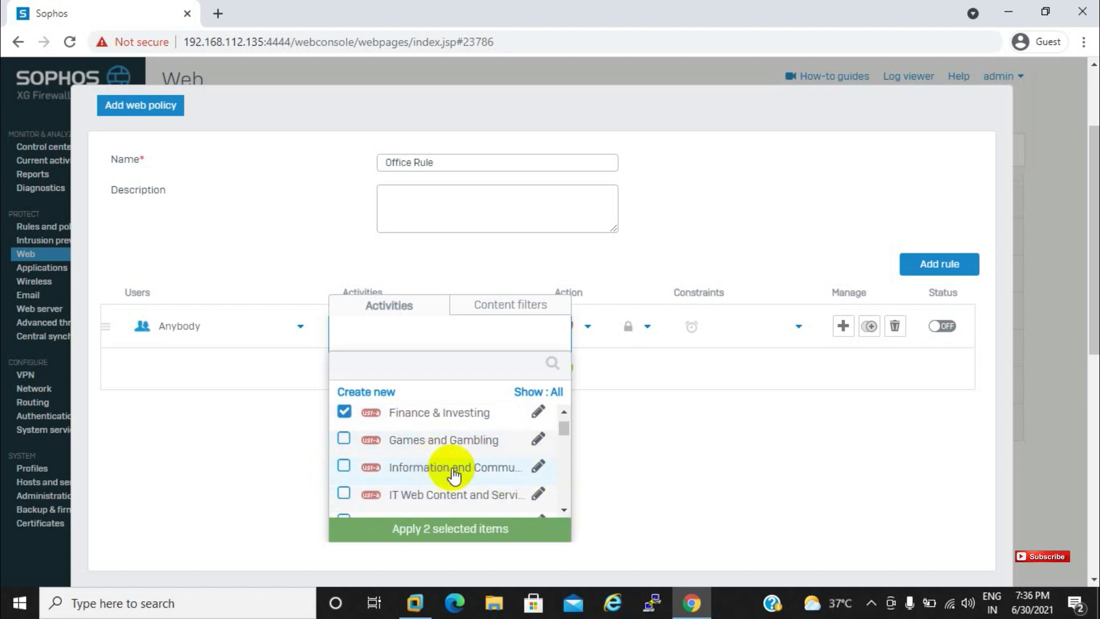
left_click(344, 467)
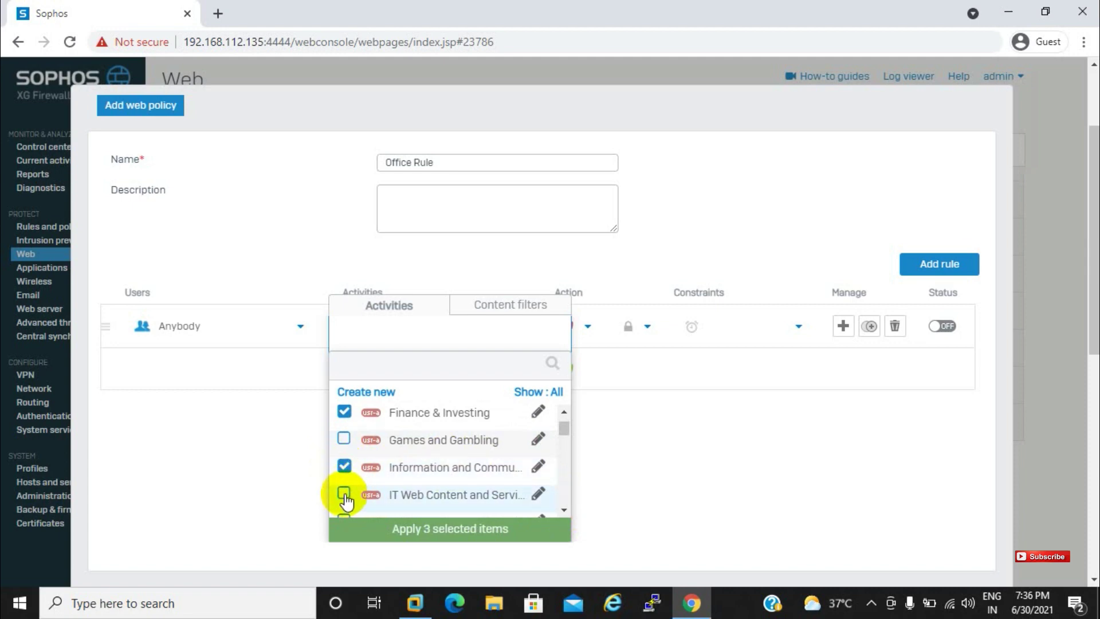
left_click(345, 494)
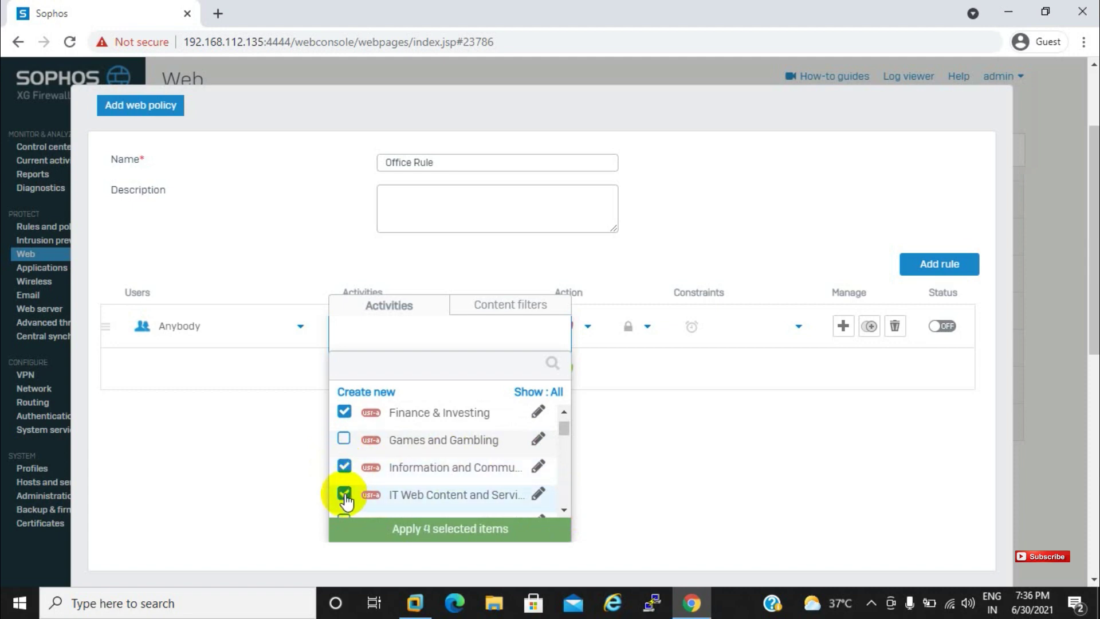
- Include the Search user activity in the rule's selection
left_click(563, 509)
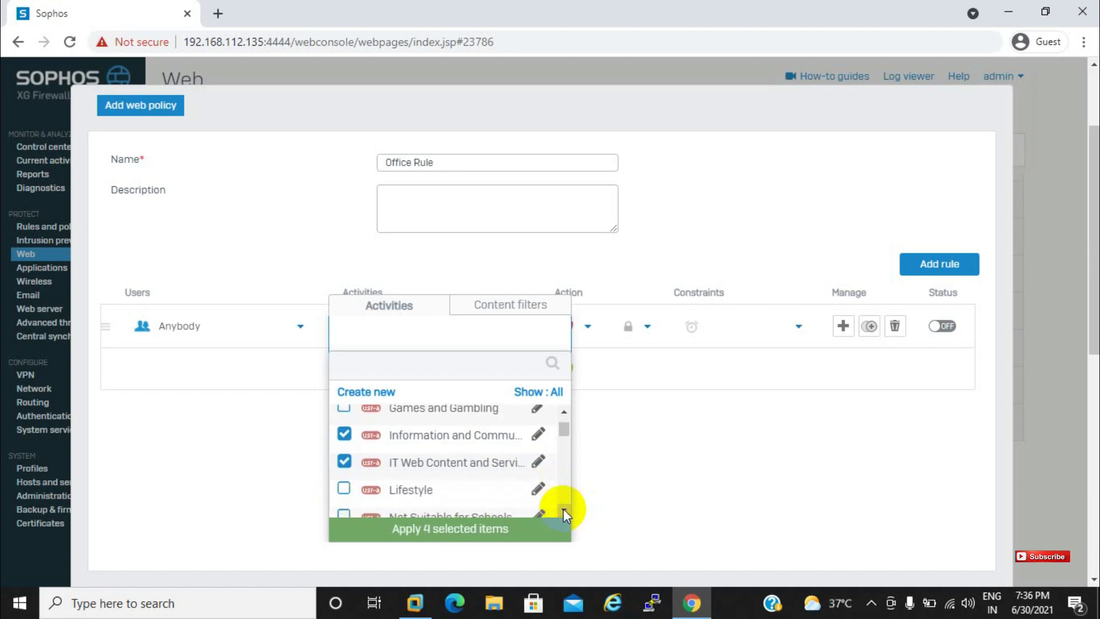
left_click(563, 510)
left_click(563, 509)
left_click(563, 509)
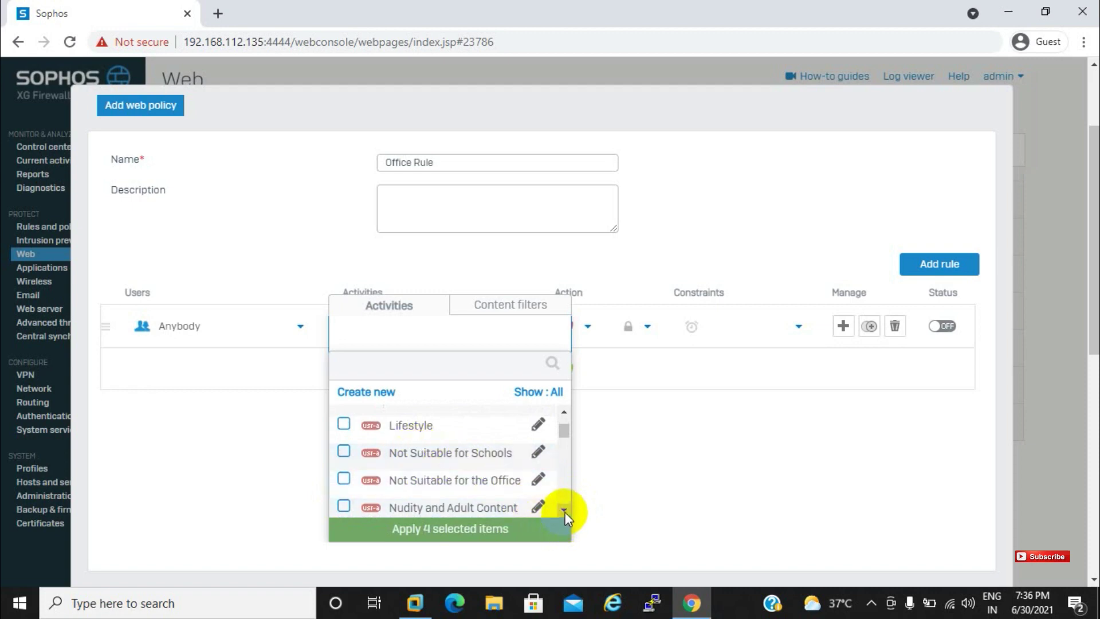
left_click(564, 510)
scroll(565, 511, "down", 2)
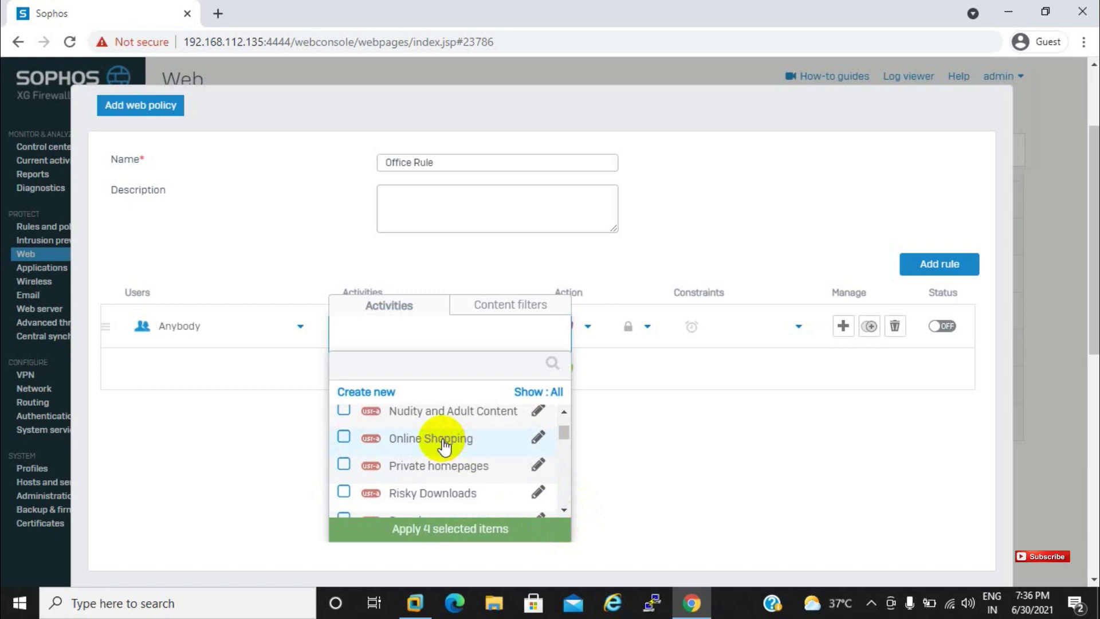
left_click(566, 512)
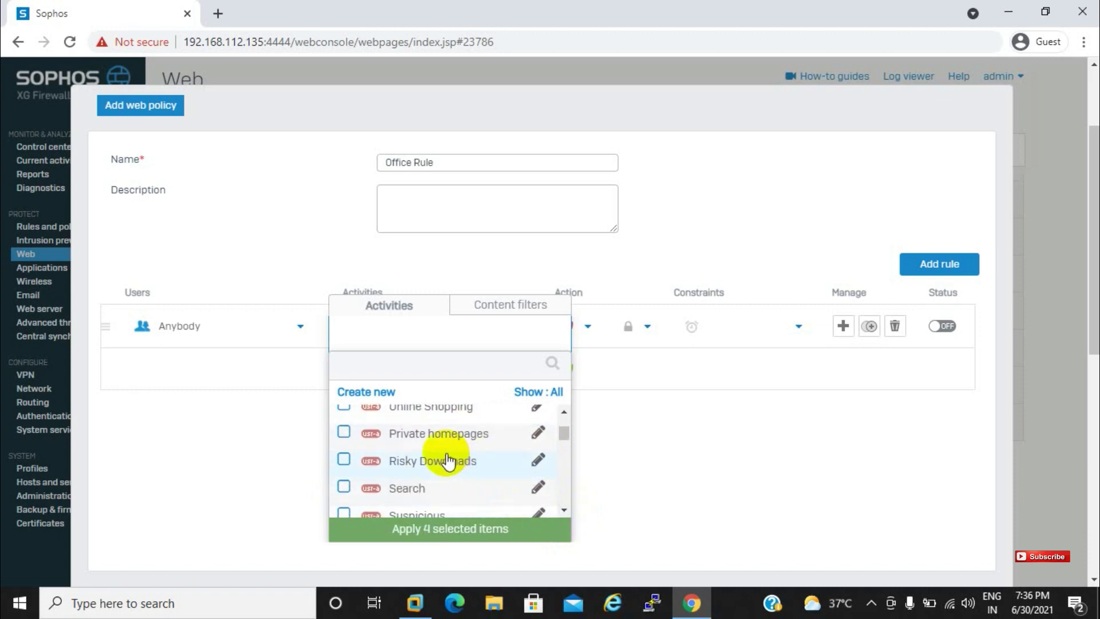
left_click(343, 486)
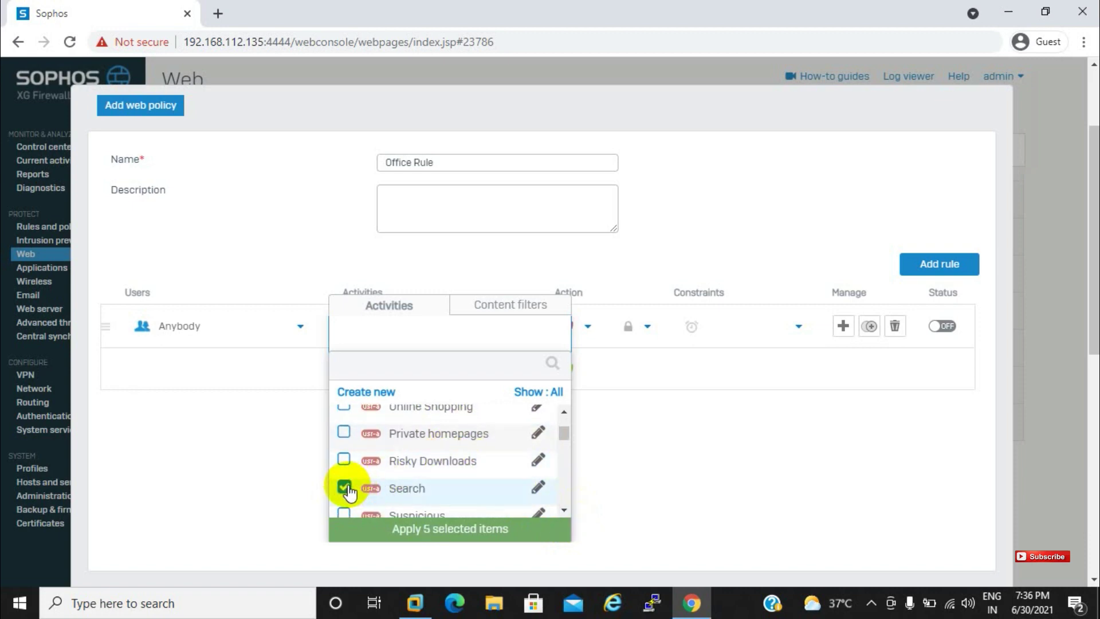
- Select the Advertisements web category for the rule
left_click(565, 510)
left_click(565, 510)
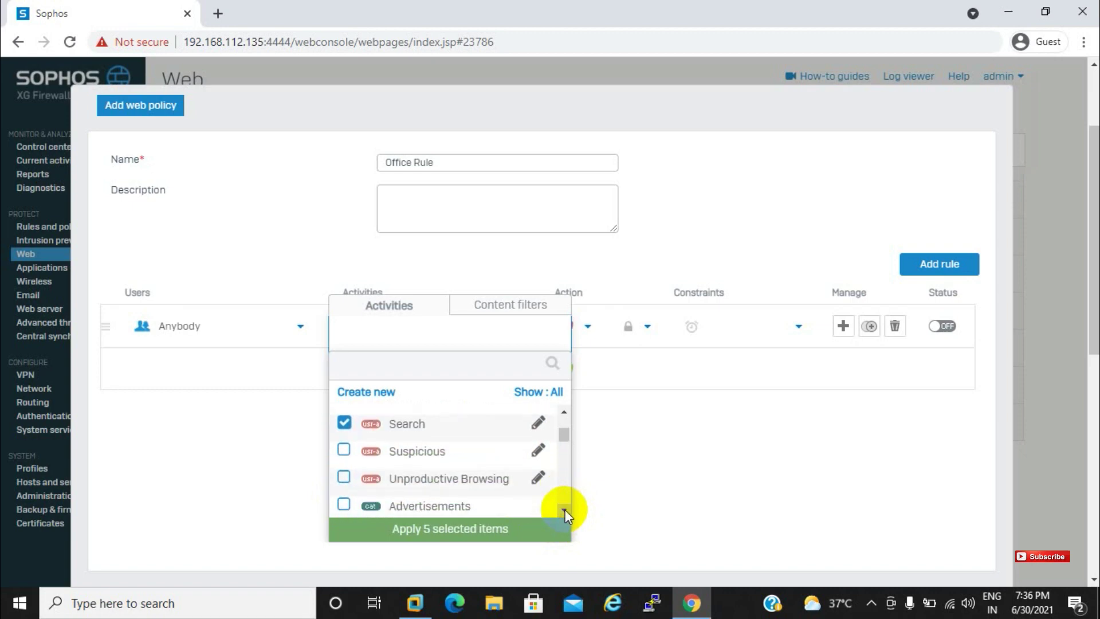
left_click(565, 510)
left_click(565, 510)
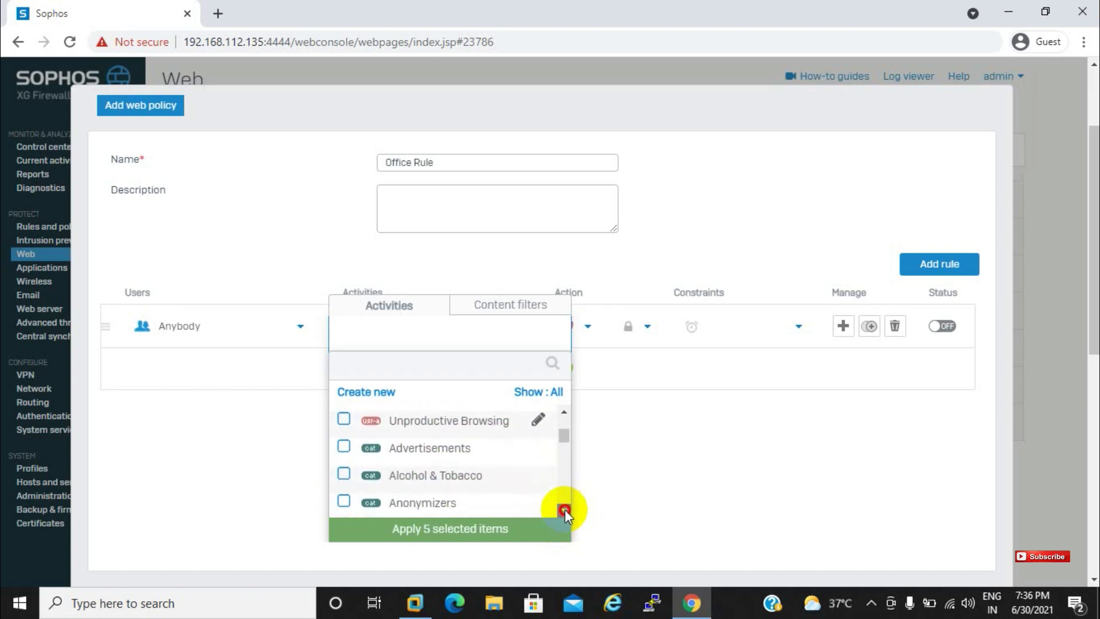
left_click(344, 440)
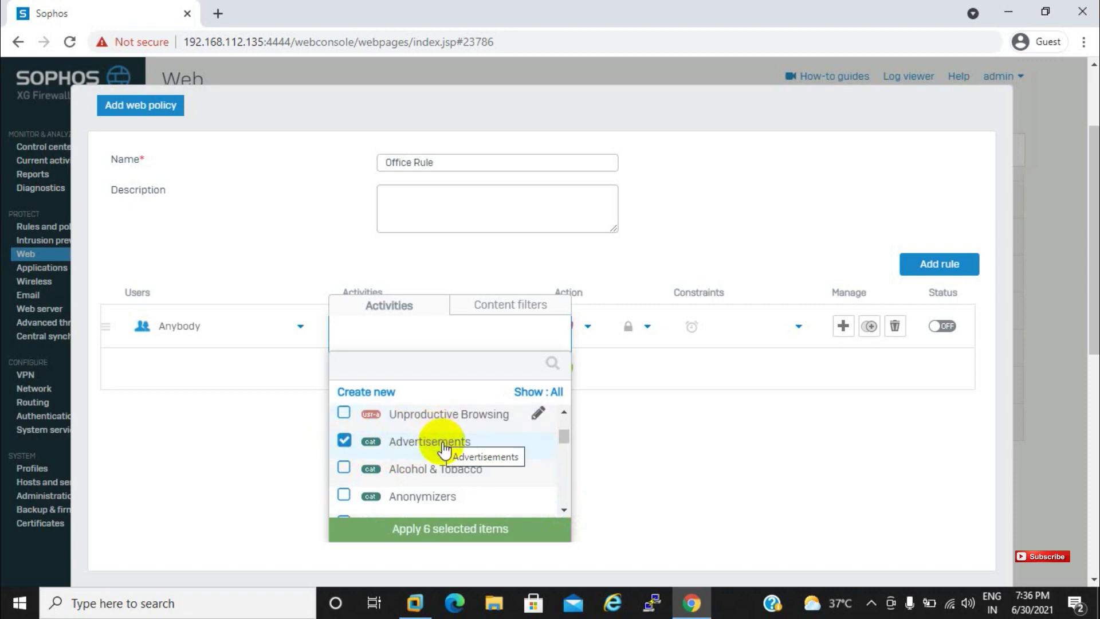
- Select the Content Delivery web category for the rule
left_click(563, 510)
left_click(564, 510)
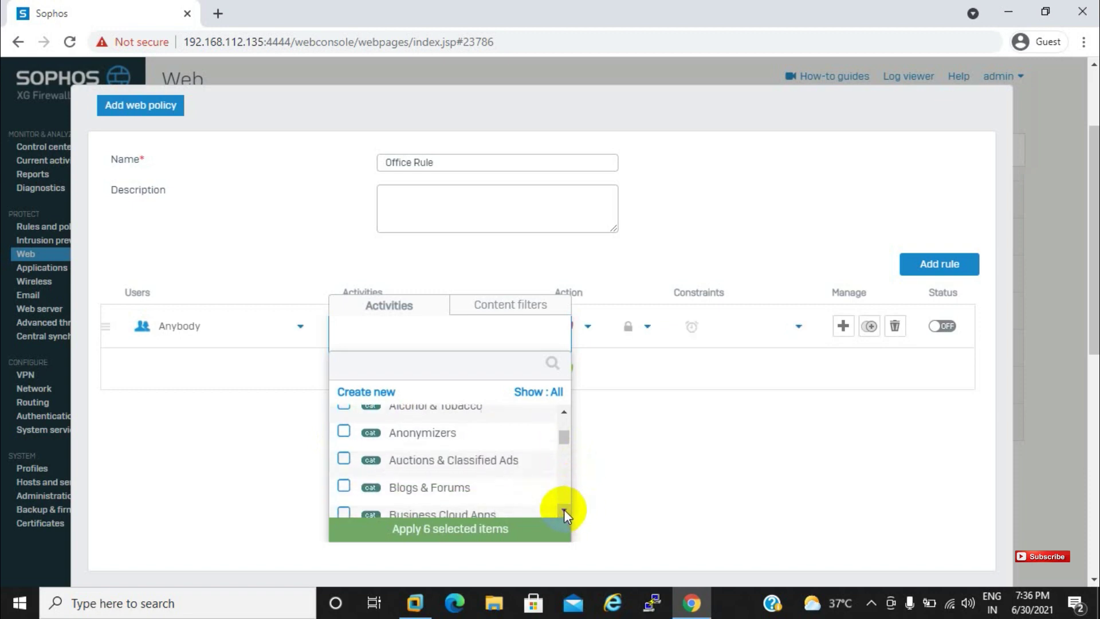
left_click(563, 510)
left_click(564, 510)
left_click(564, 510)
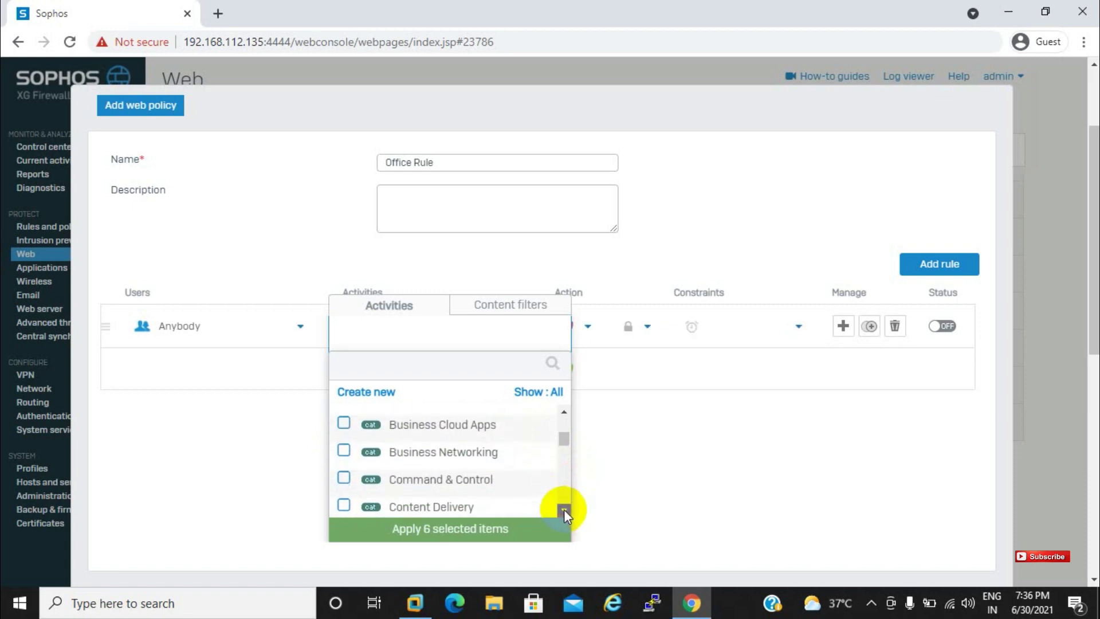
left_click(564, 510)
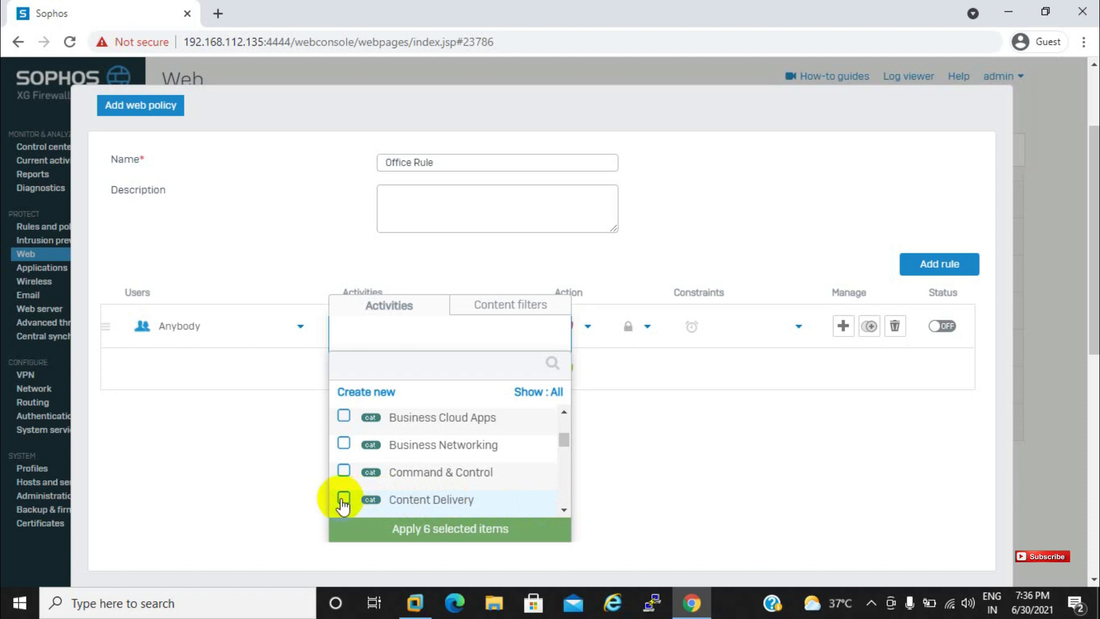
left_click(343, 498)
- Select the Download Freeware & Shareware web category for the rule
left_click(564, 510)
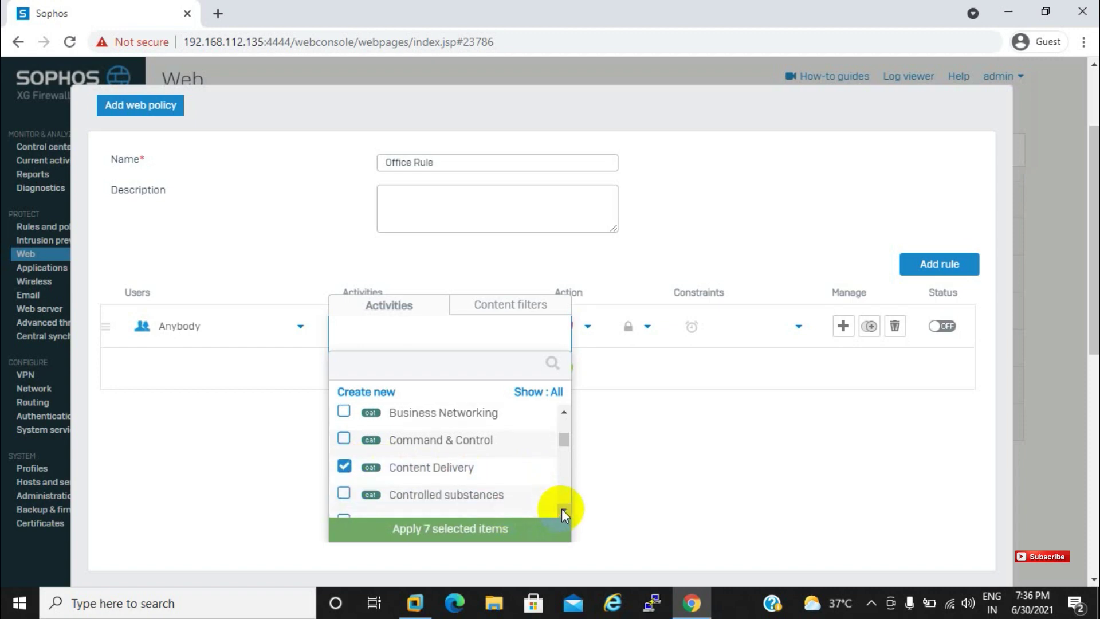
left_click(563, 510)
left_click(563, 510)
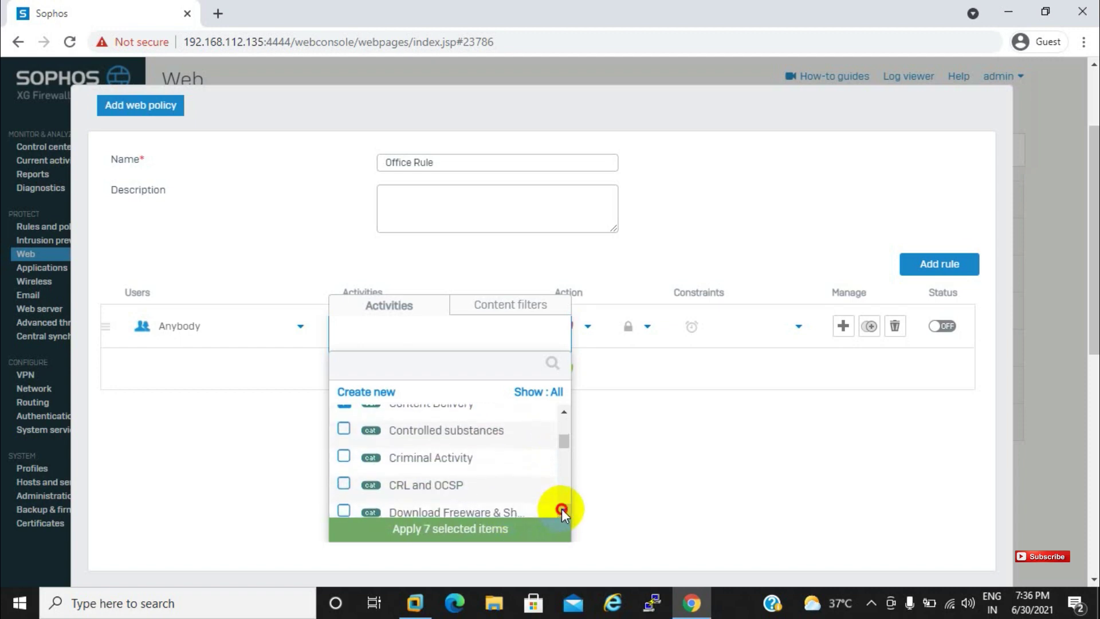
left_click(563, 510)
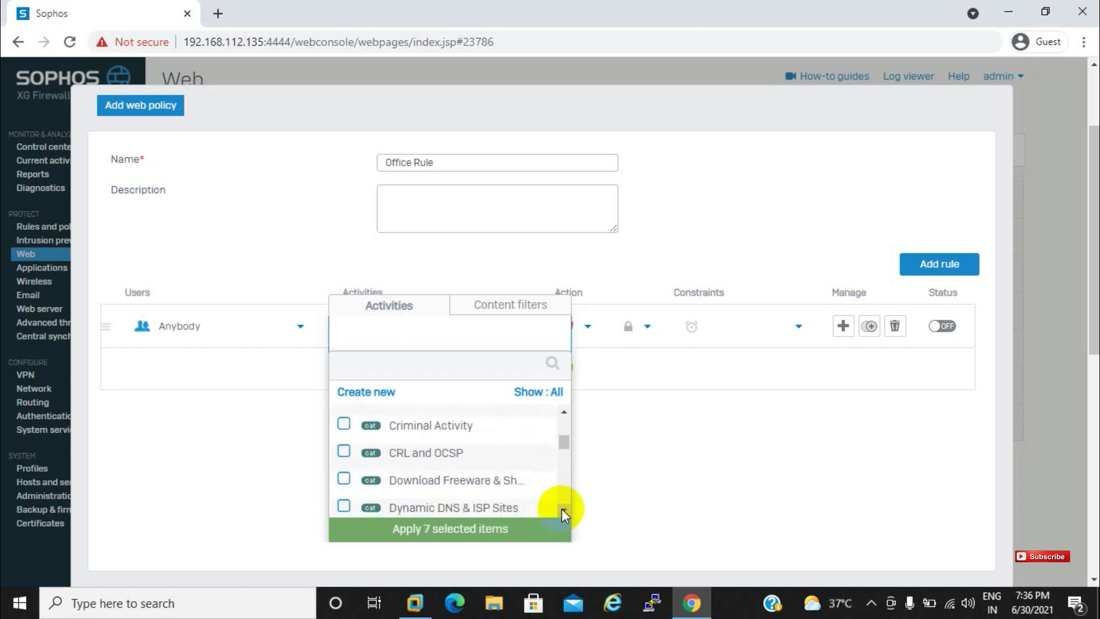
left_click(344, 482)
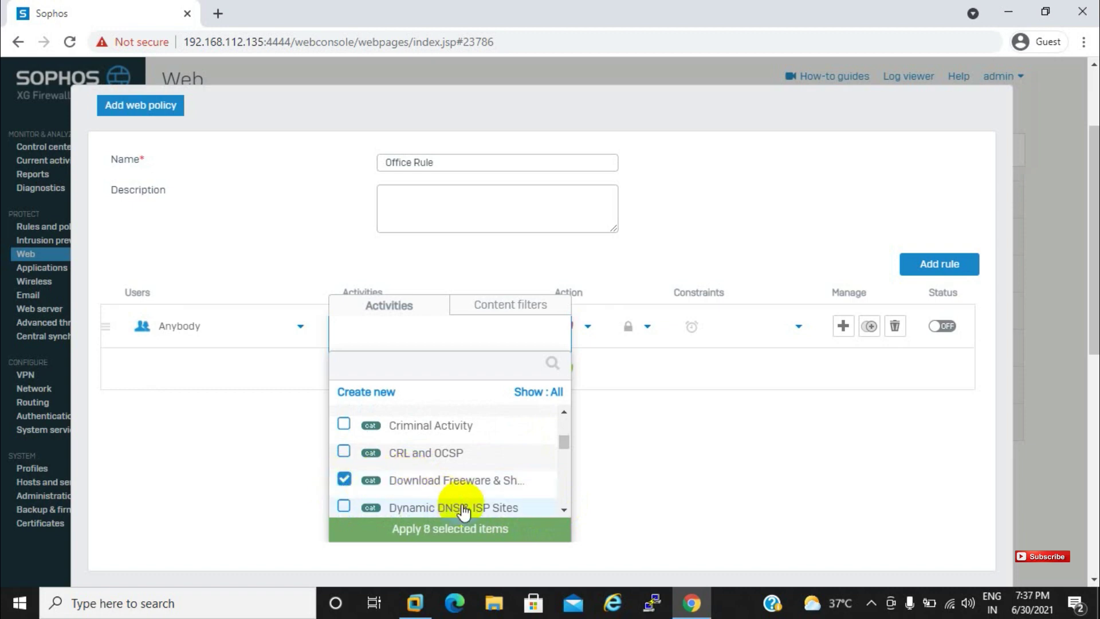
- Select the Educational Institutions and Financial services web categories for the rule
left_click(565, 510)
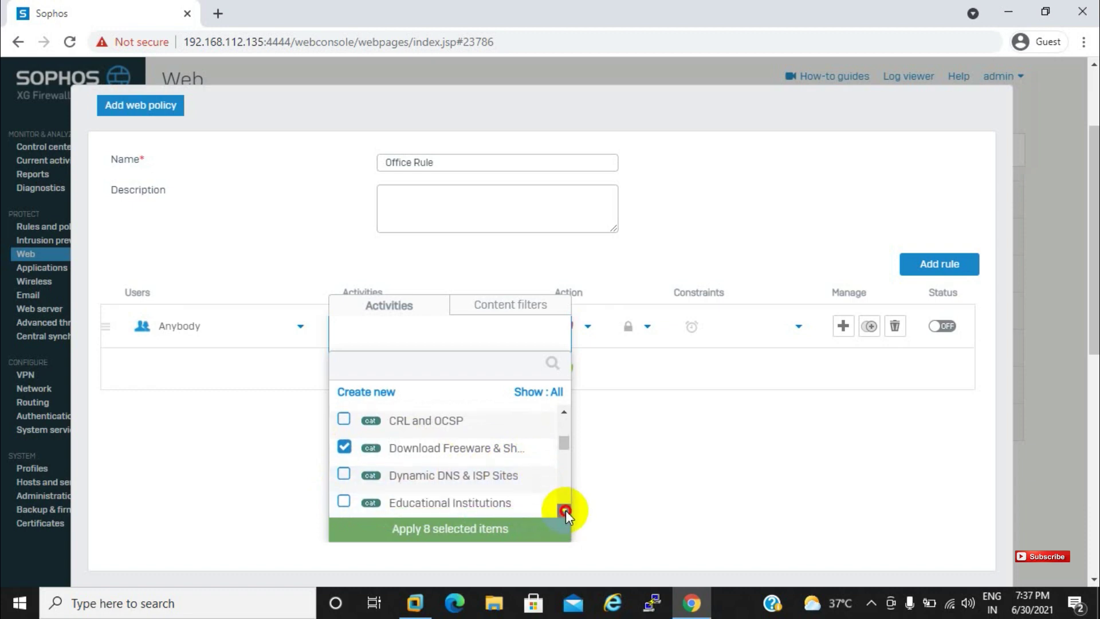
left_click(565, 510)
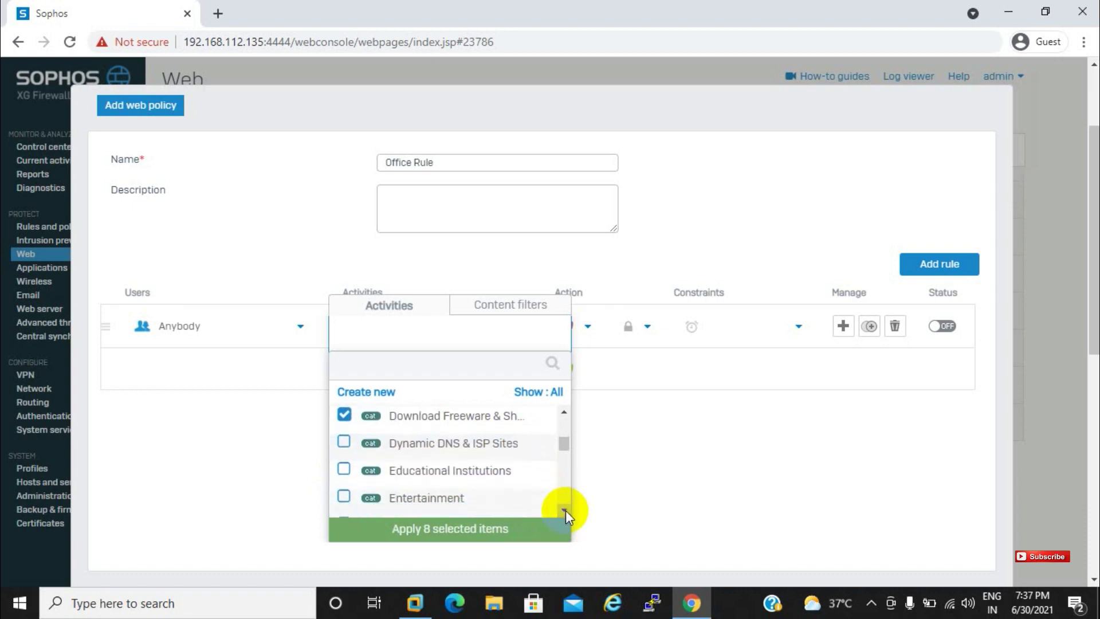
left_click(343, 468)
left_click(562, 510)
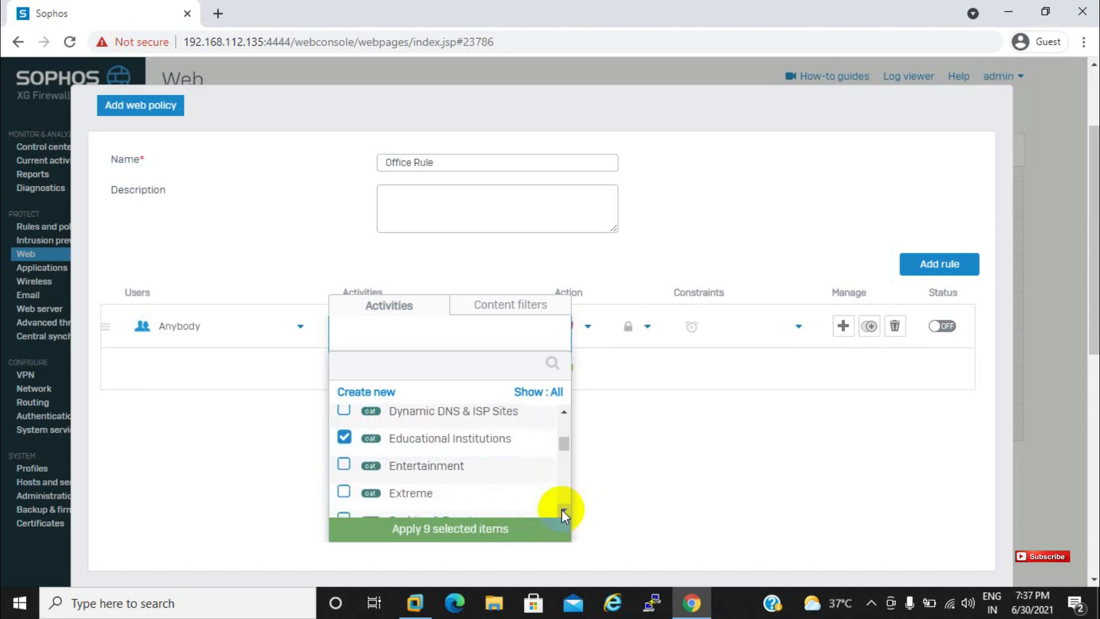
left_click(563, 510)
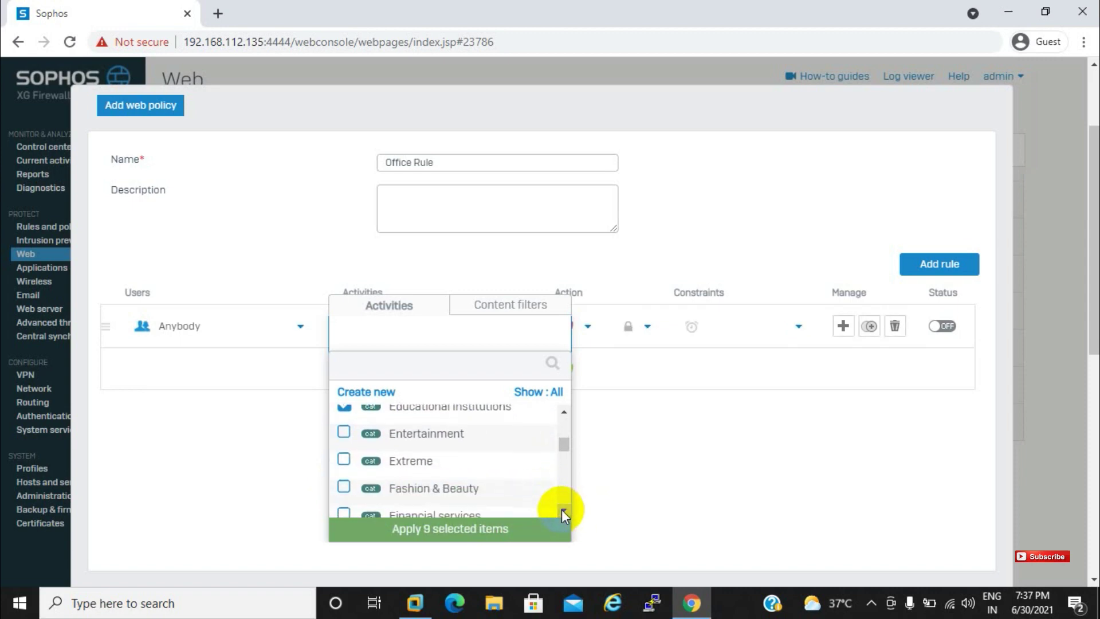
left_click(563, 510)
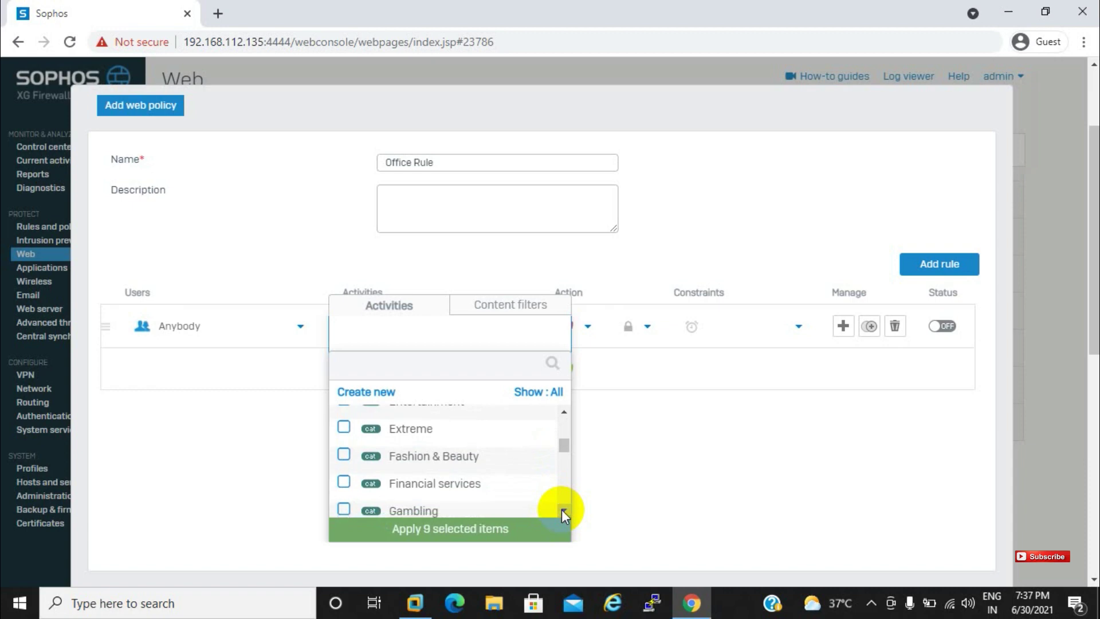
left_click(344, 483)
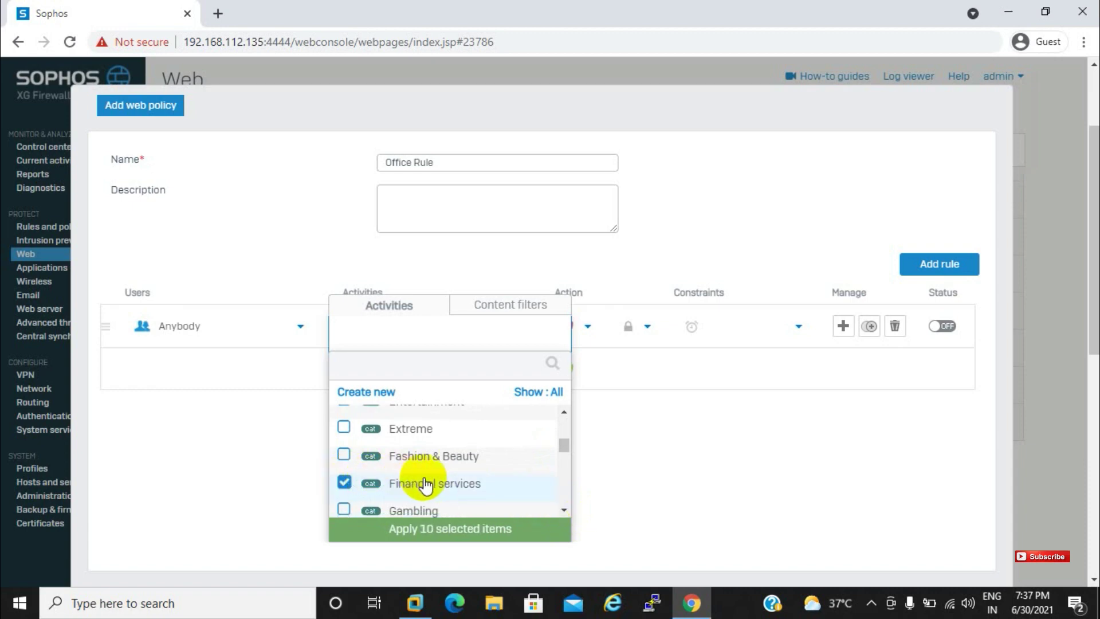
- Select the Government and Health & Medicines web categories for the rule
left_click(564, 510)
left_click(564, 509)
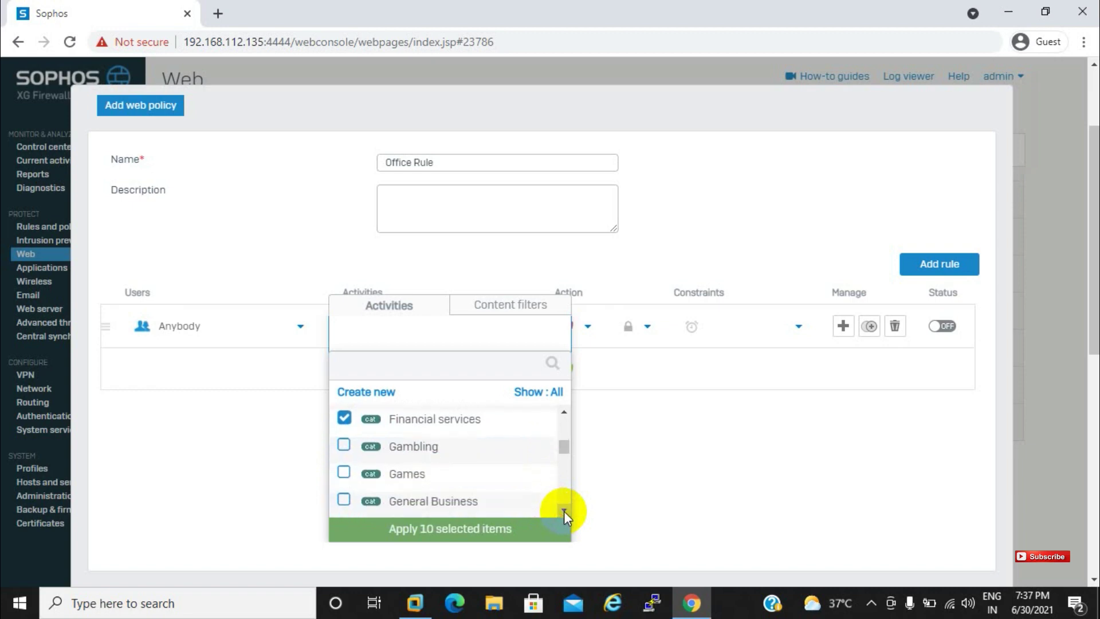
left_click(564, 511)
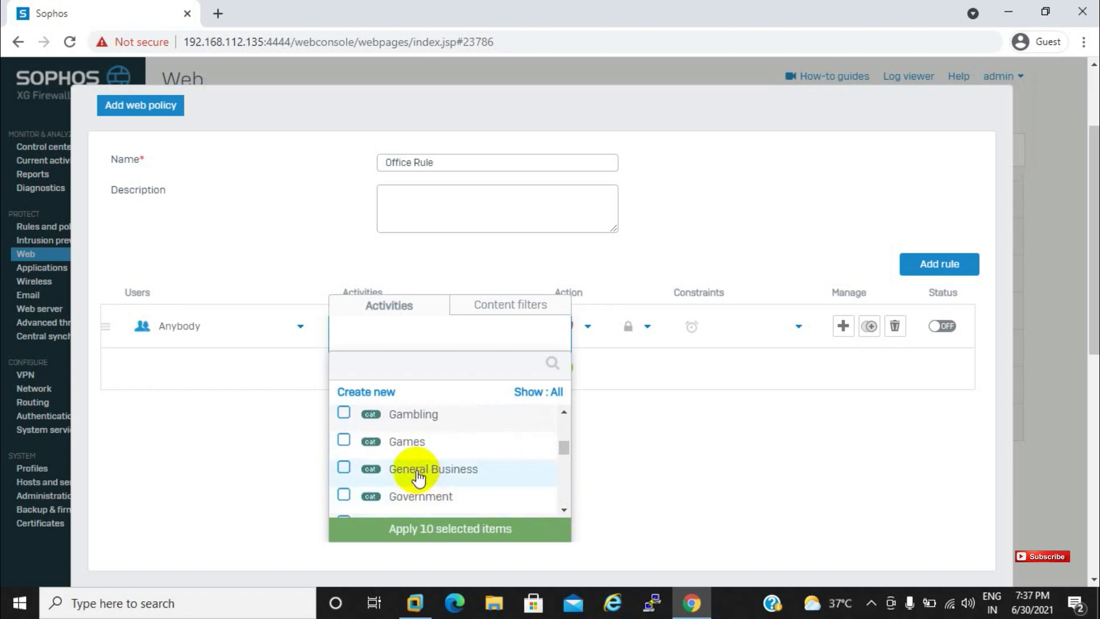
left_click(343, 495)
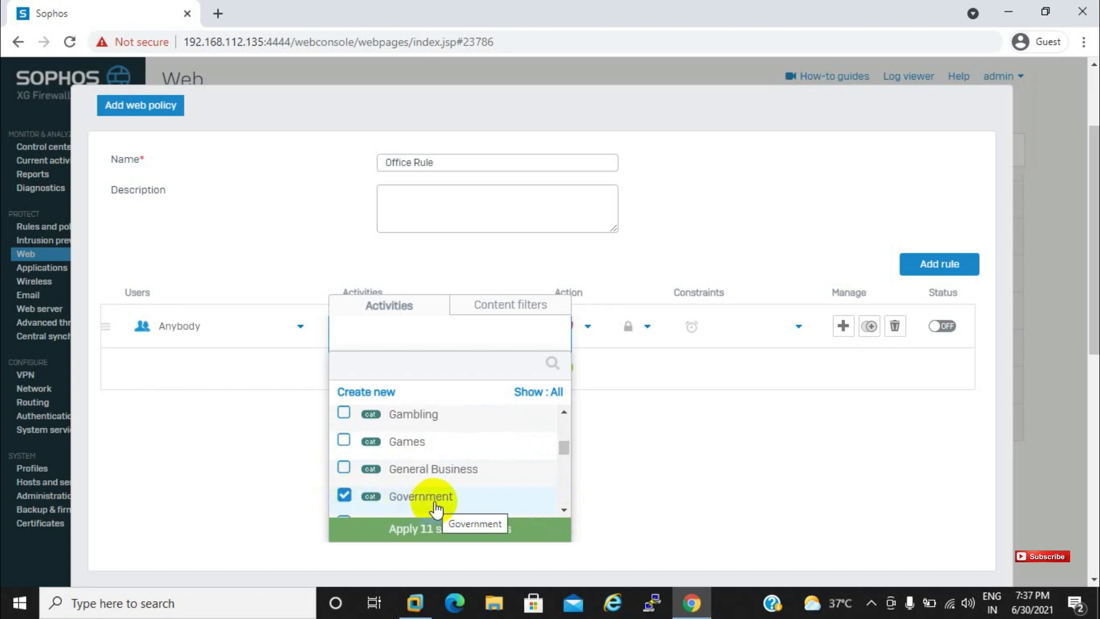
left_click(565, 508)
left_click(565, 508)
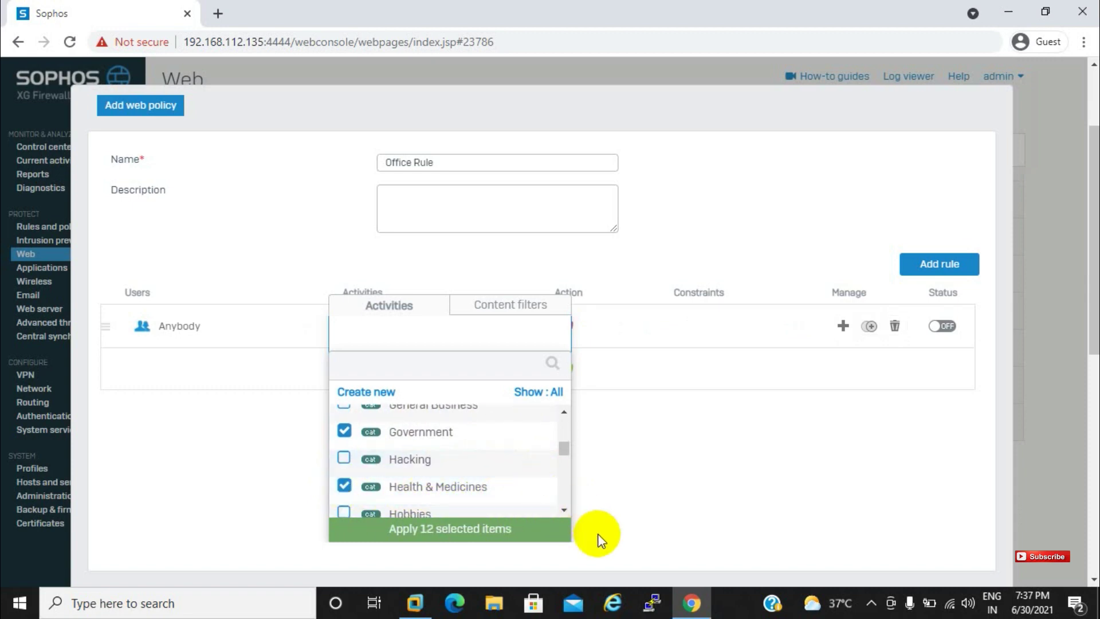
- Select the Information Technology web category for the rule
left_click(563, 509)
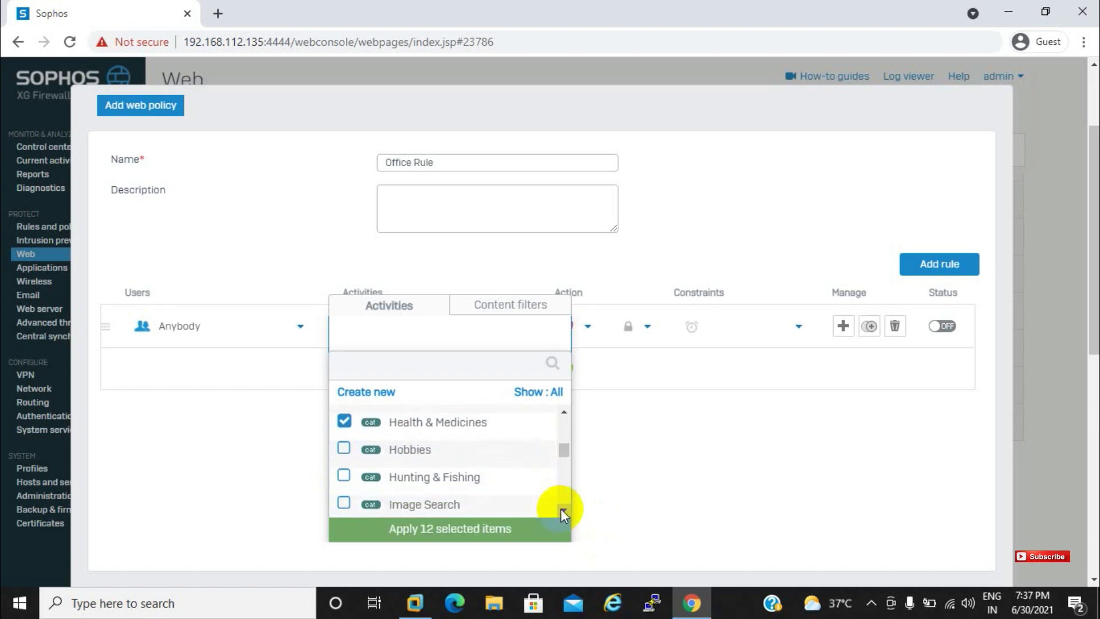
left_click(564, 509)
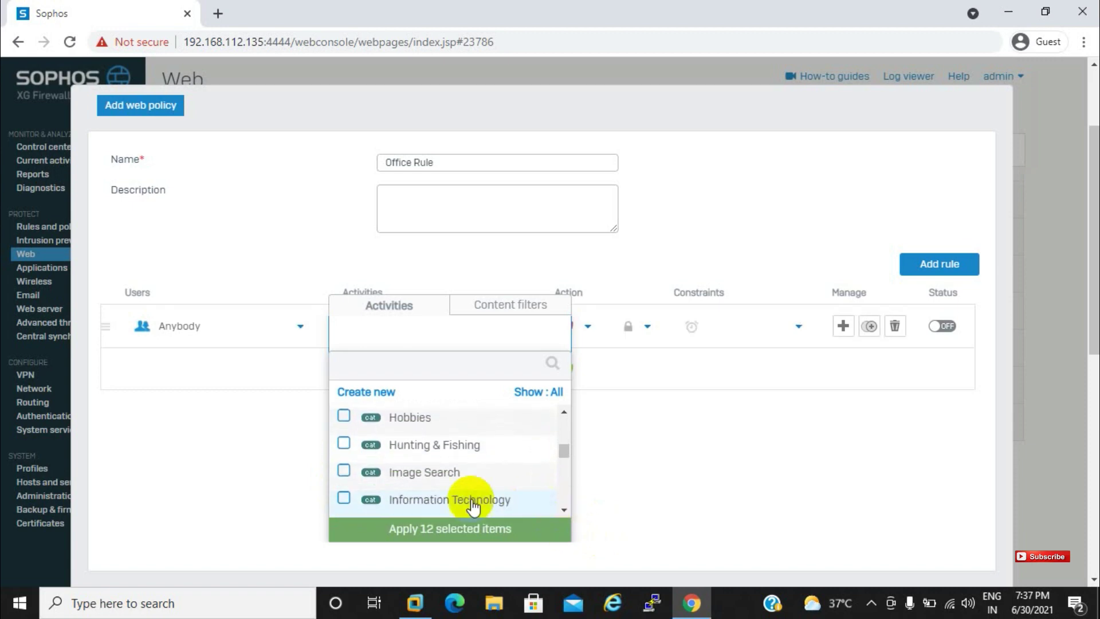
left_click(345, 499)
- Select the Portal Sites web category for the rule, leaving the categories between Information Technology and it unselected
left_click(564, 509)
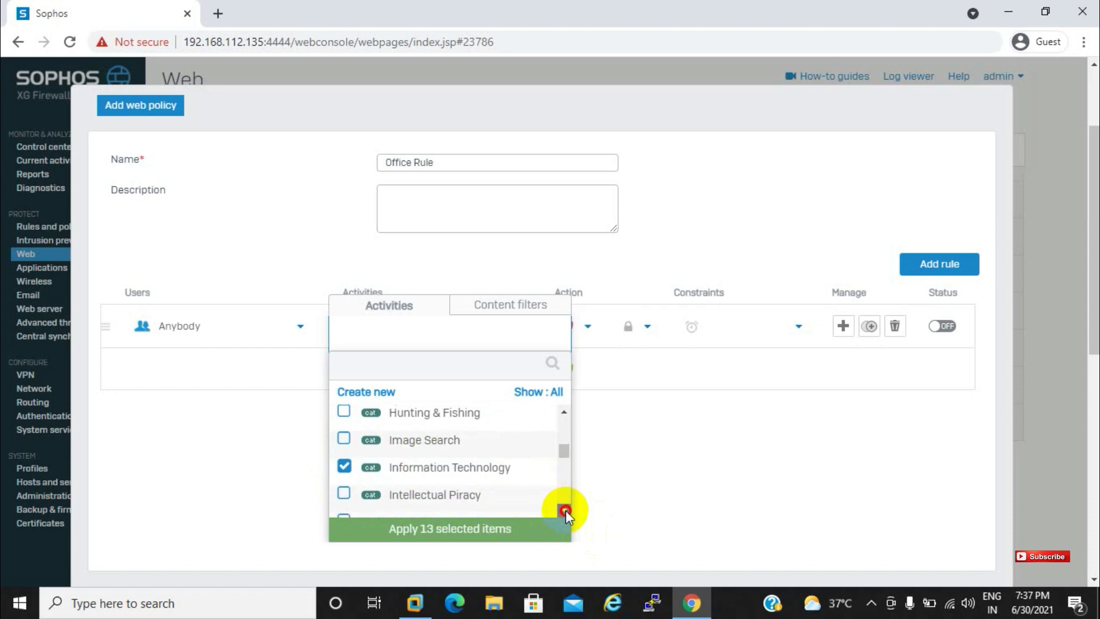
left_click(564, 509)
left_click(564, 509)
left_click(564, 509)
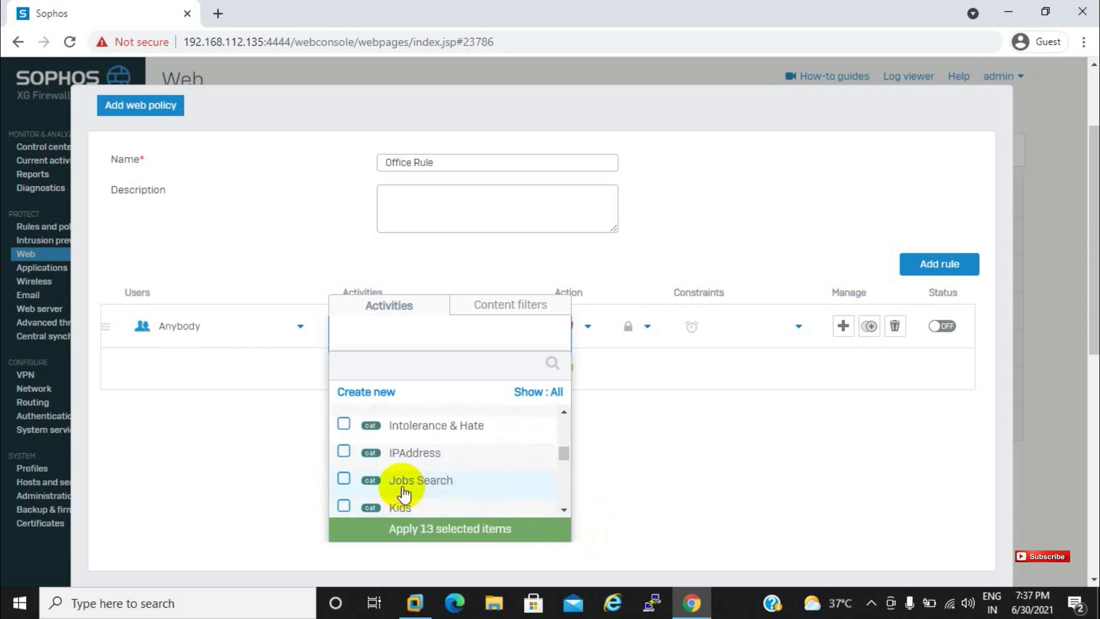
left_click(564, 509)
left_click(564, 509)
left_click(564, 509)
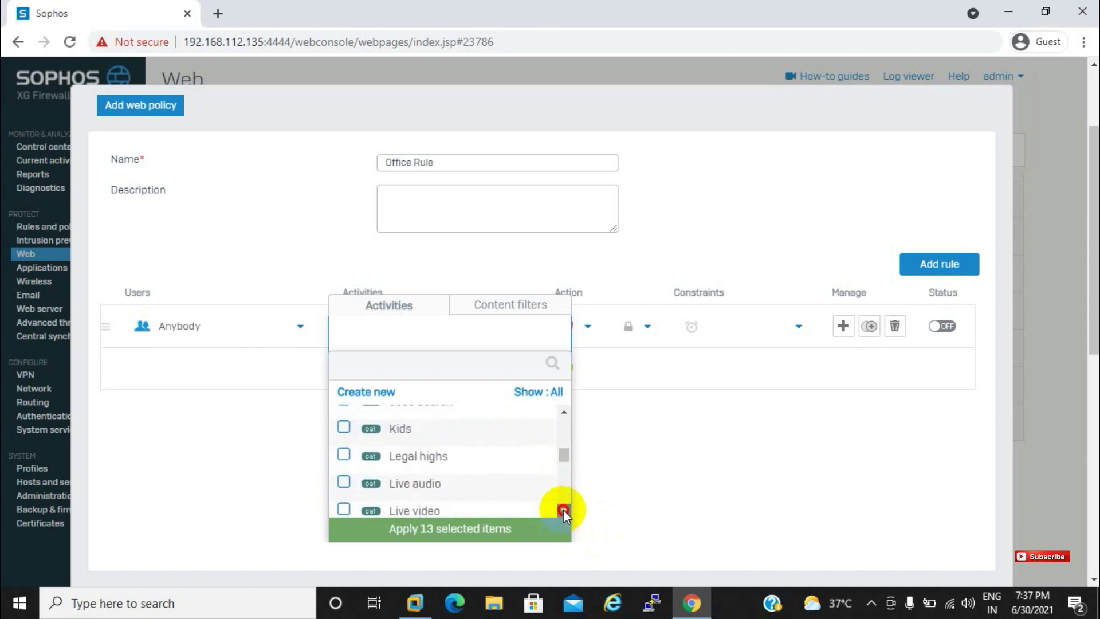
left_click(563, 509)
left_click(564, 510)
left_click(564, 509)
left_click(564, 509)
left_click(564, 509)
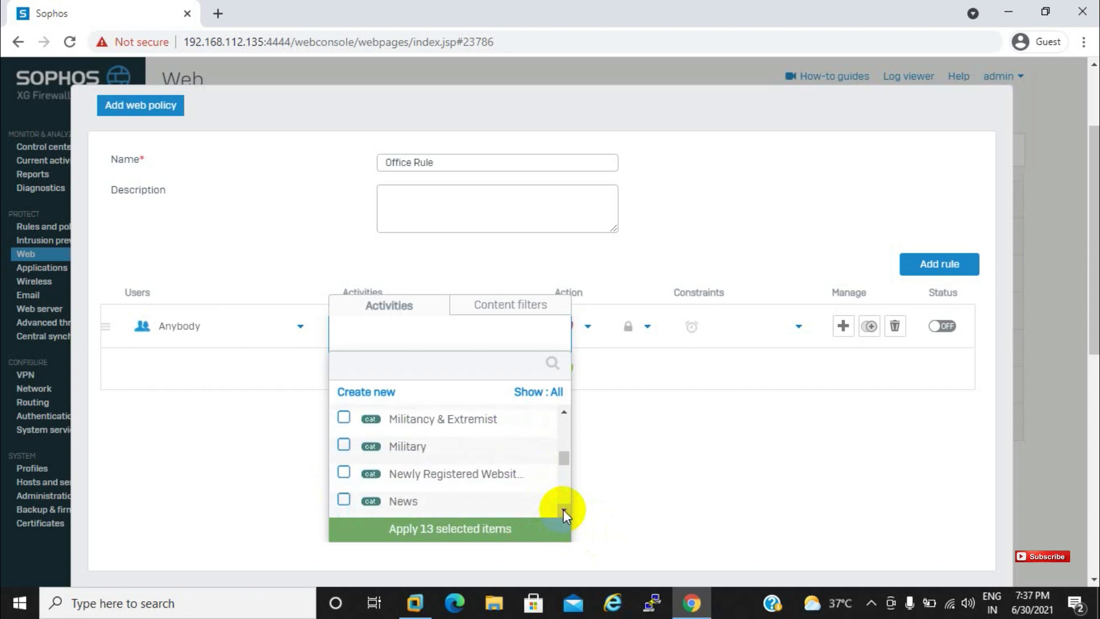
left_click(564, 510)
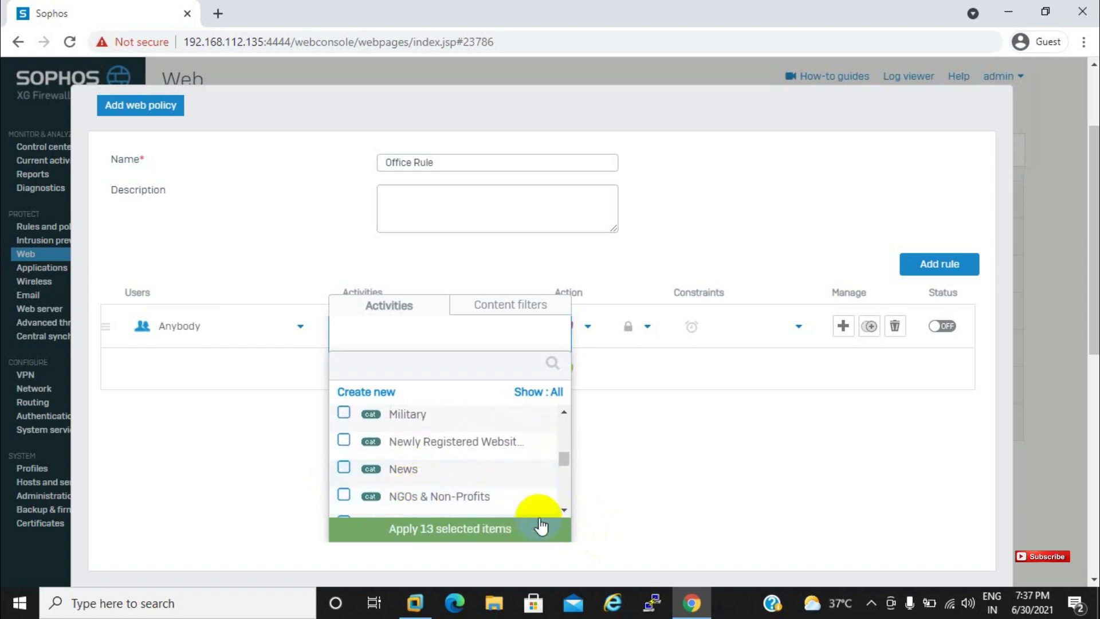
left_click(563, 509)
left_click(563, 510)
left_click(564, 509)
left_click(563, 509)
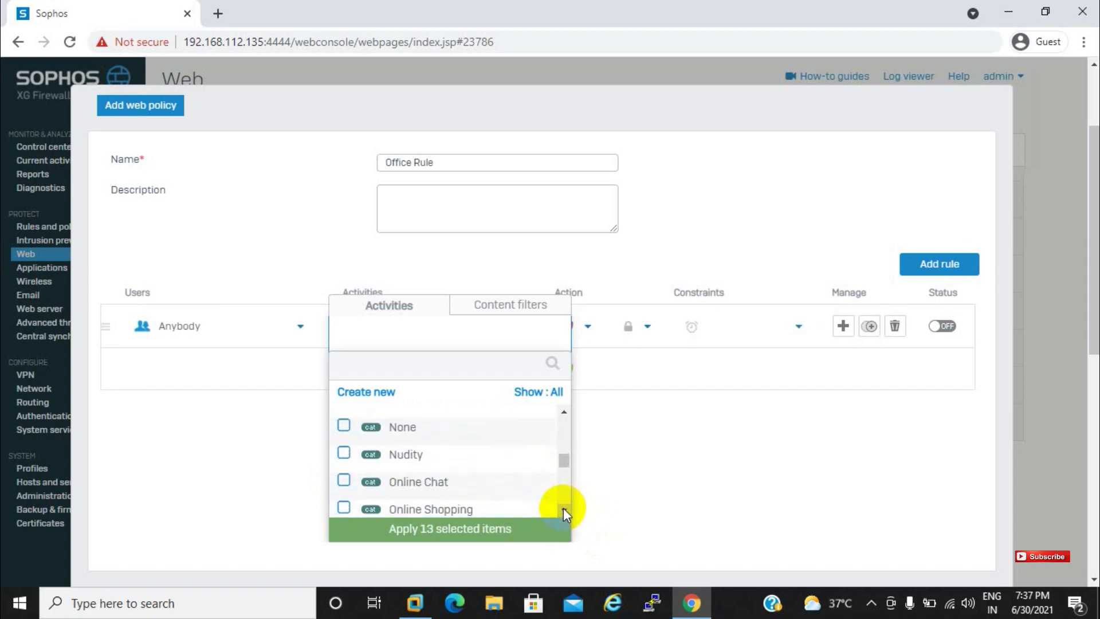
left_click(563, 509)
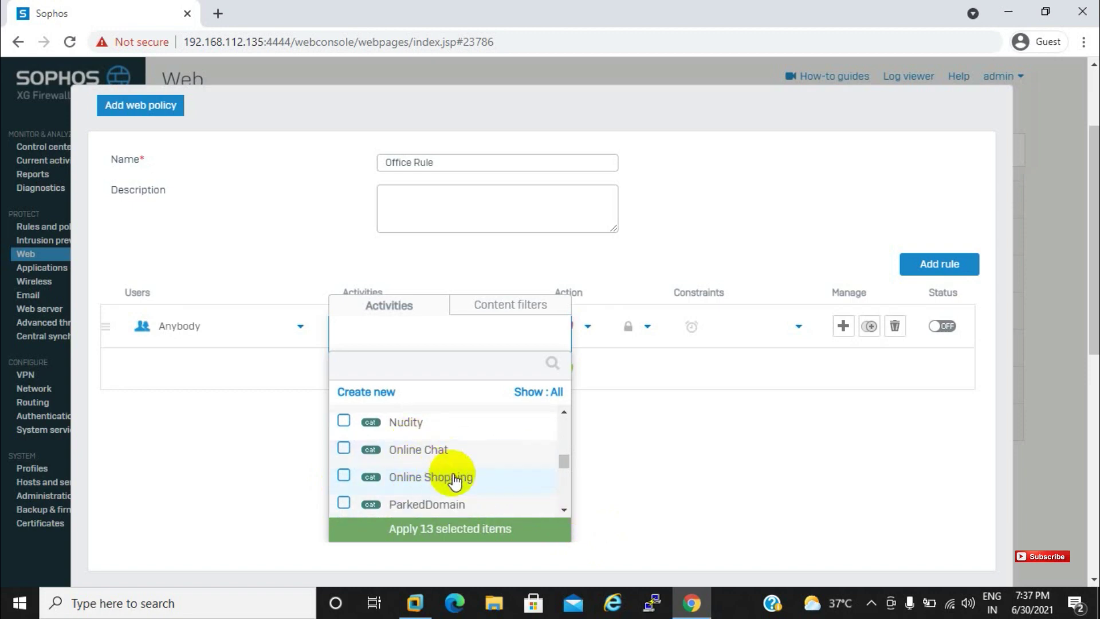
left_click(564, 510)
left_click(564, 510)
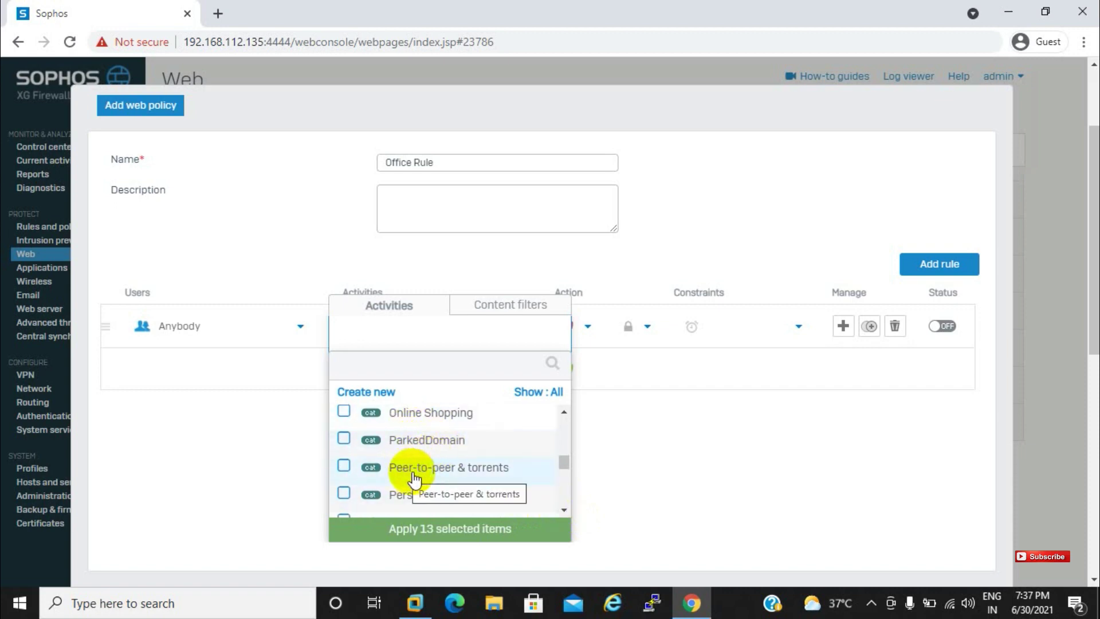
left_click(562, 510)
left_click(562, 509)
left_click(562, 510)
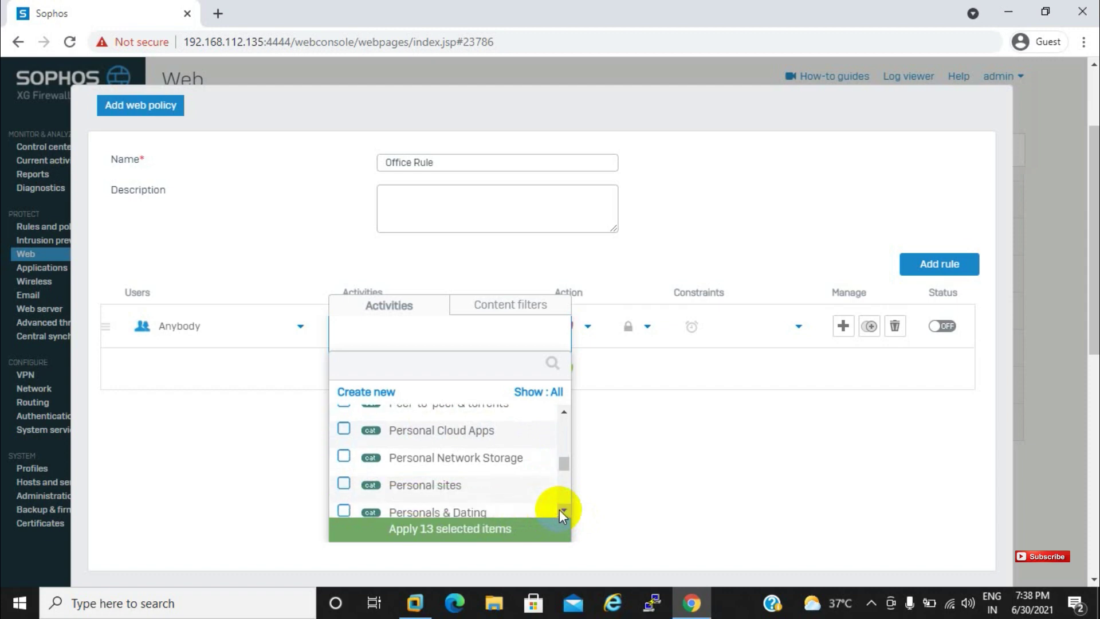
left_click(563, 510)
left_click(563, 510)
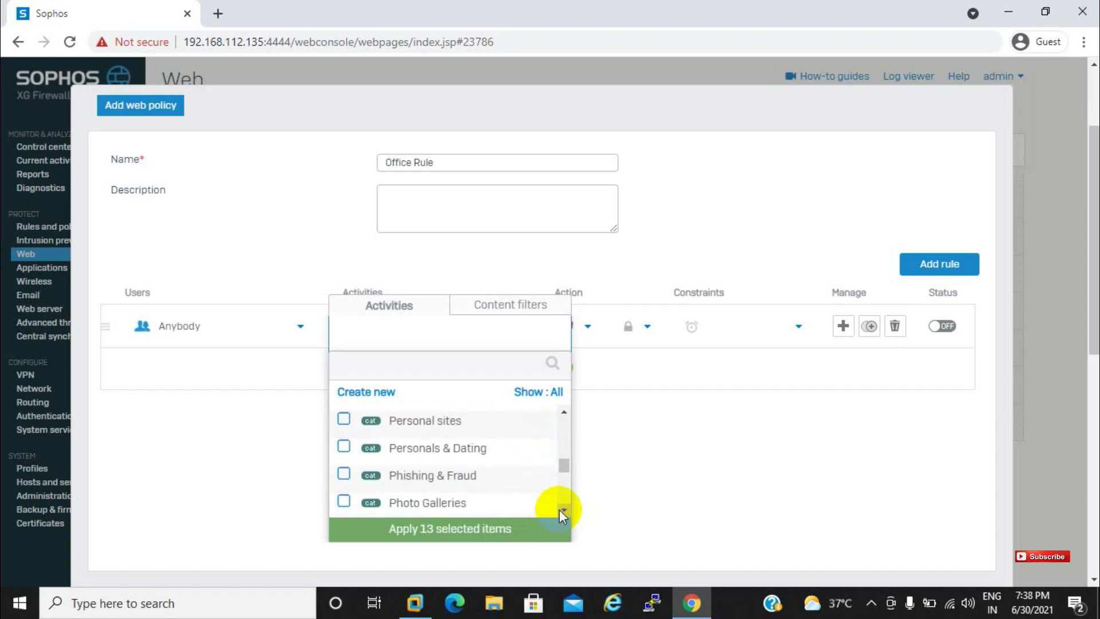
left_click(563, 510)
left_click(562, 510)
left_click(563, 510)
left_click(563, 510)
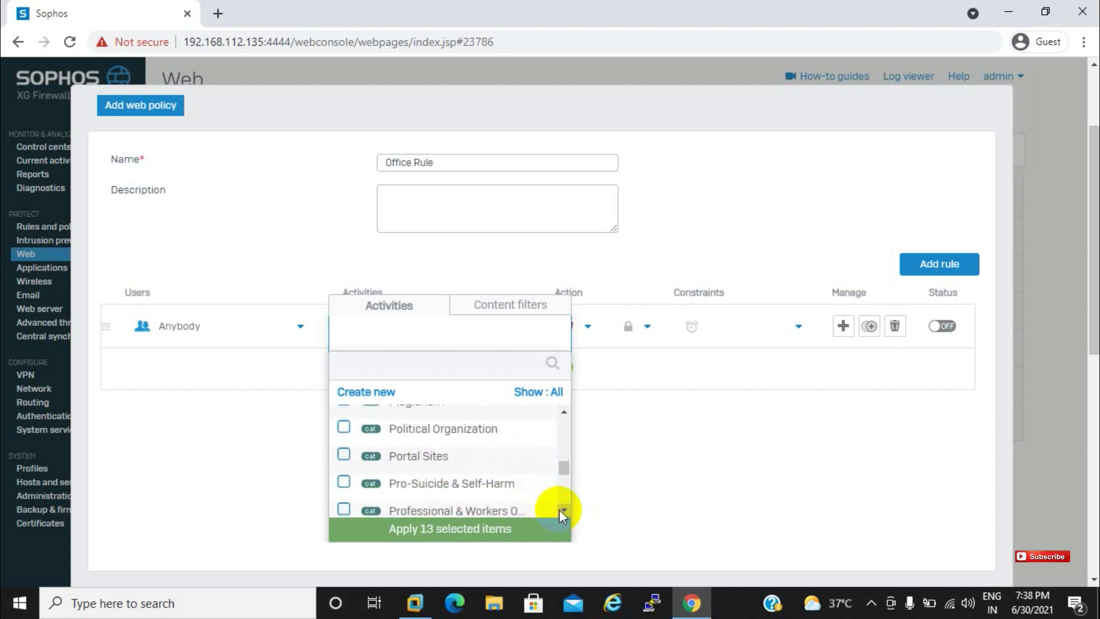
left_click(344, 455)
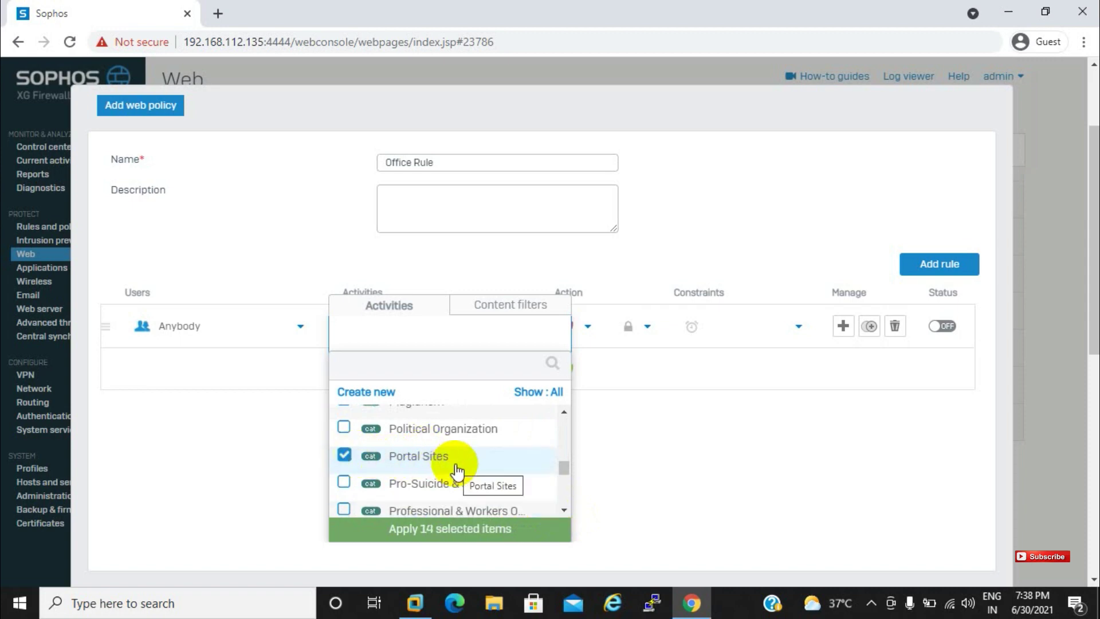
- Select the Search Engines web category for the rule
left_click(563, 510)
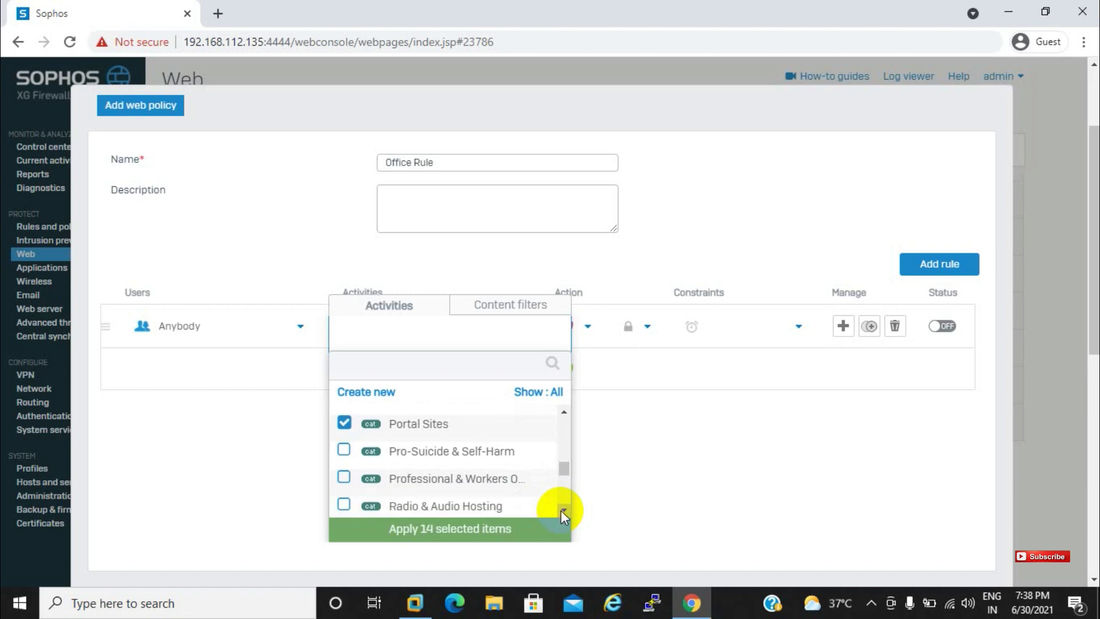
left_click(563, 510)
left_click(563, 510)
left_click(563, 510)
left_click(563, 510)
left_click(563, 509)
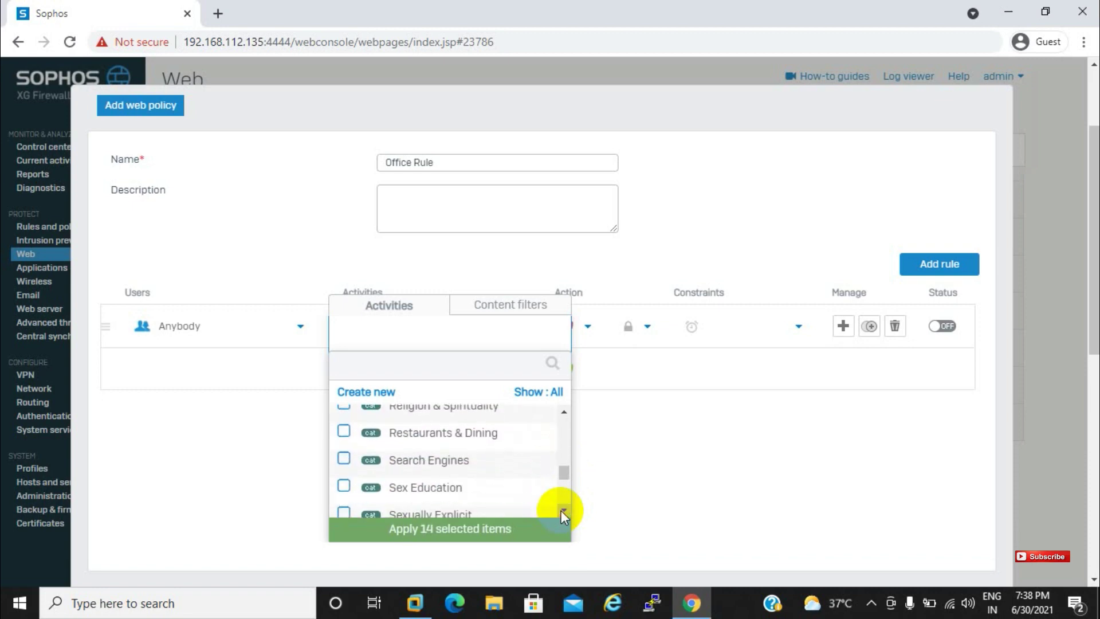
left_click(563, 510)
left_click(563, 510)
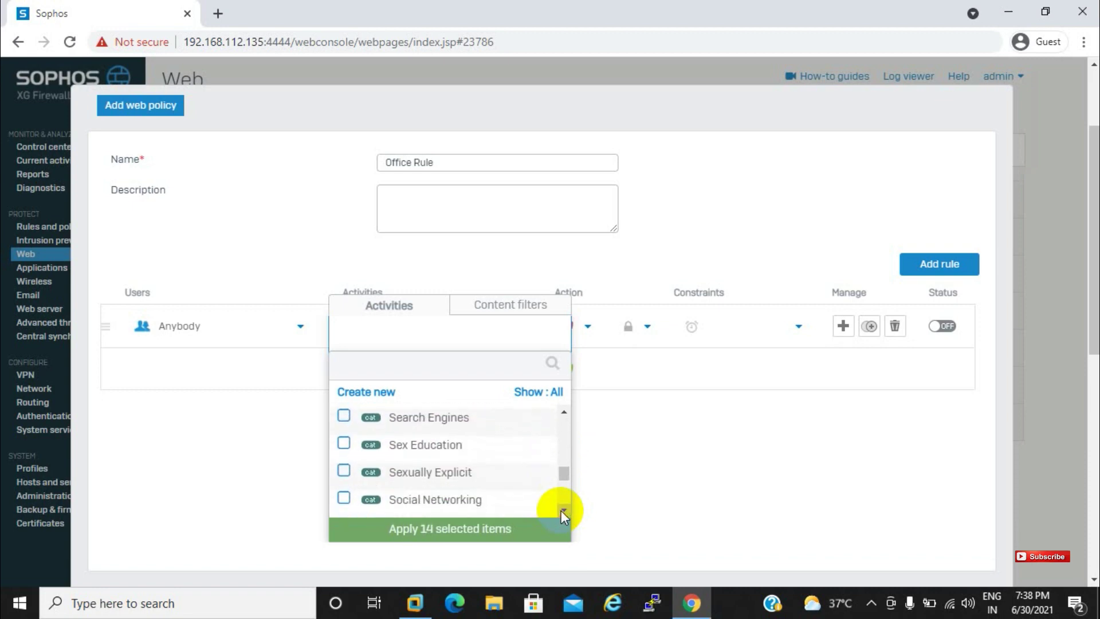
left_click(343, 417)
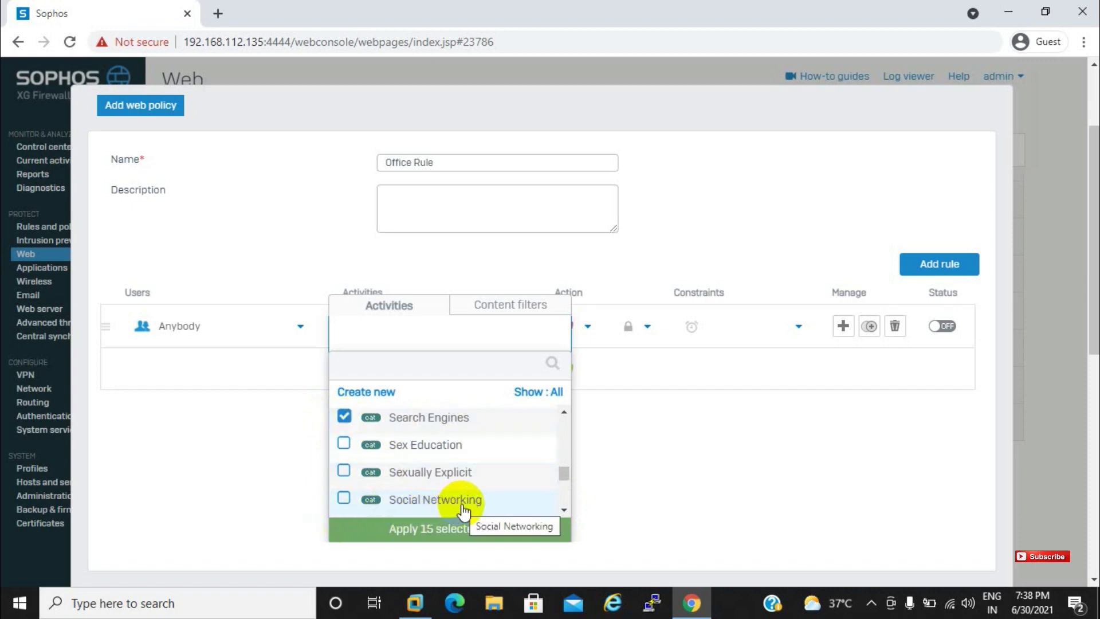
- Select the Software Updates web category for the rule
left_click(565, 509)
left_click(565, 510)
left_click(565, 510)
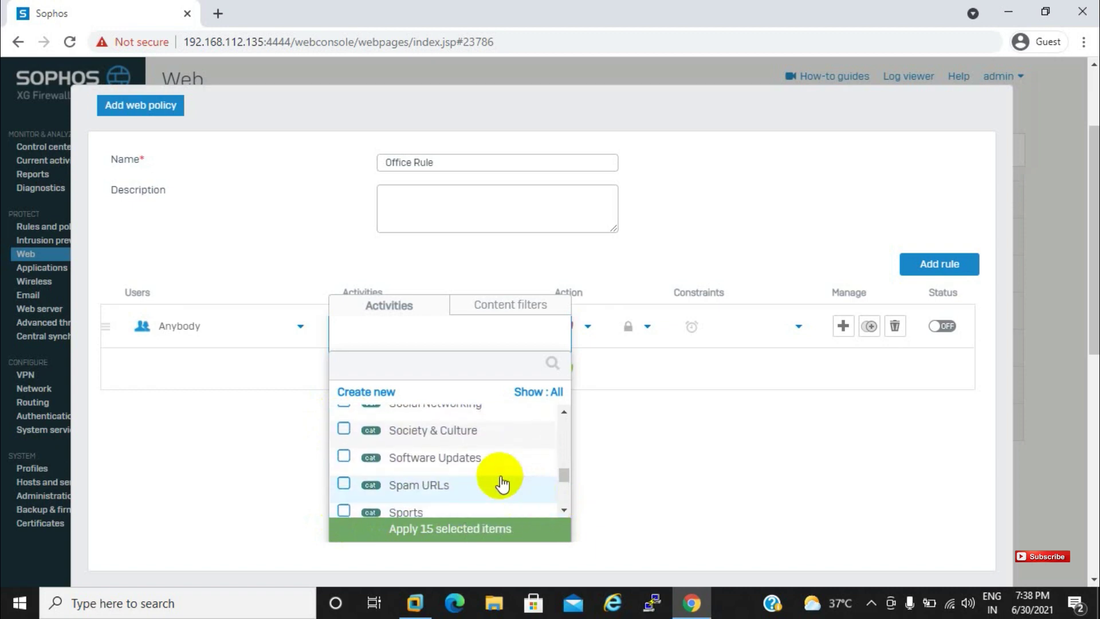
left_click(344, 457)
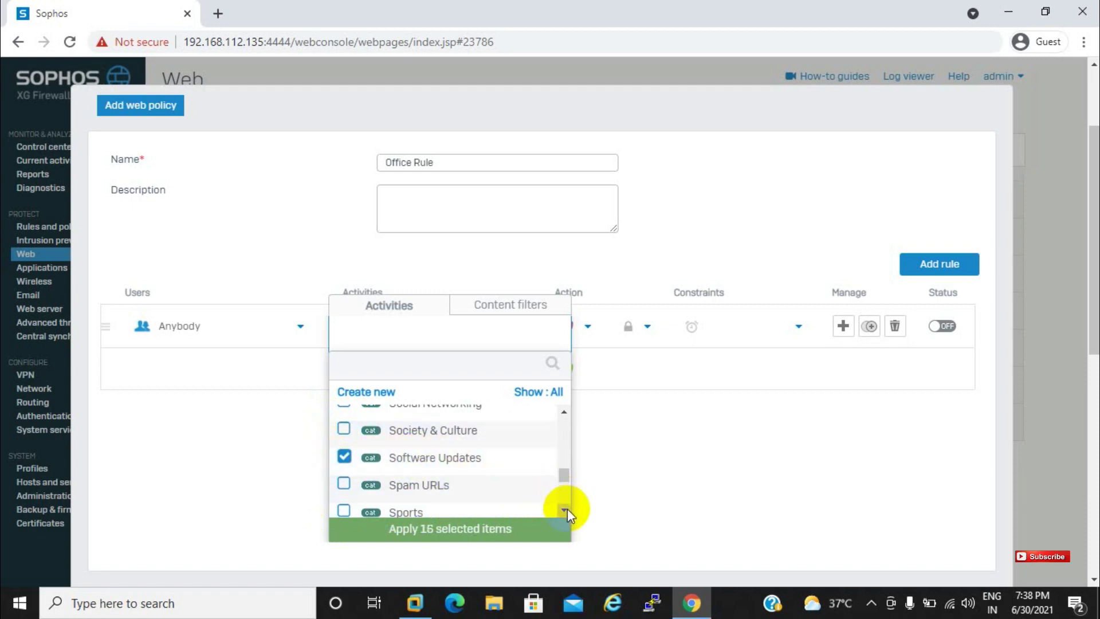
- Select the Translators web category for the rule, leaving the categories between Software Updates and it unselected
left_click(564, 509)
left_click(565, 510)
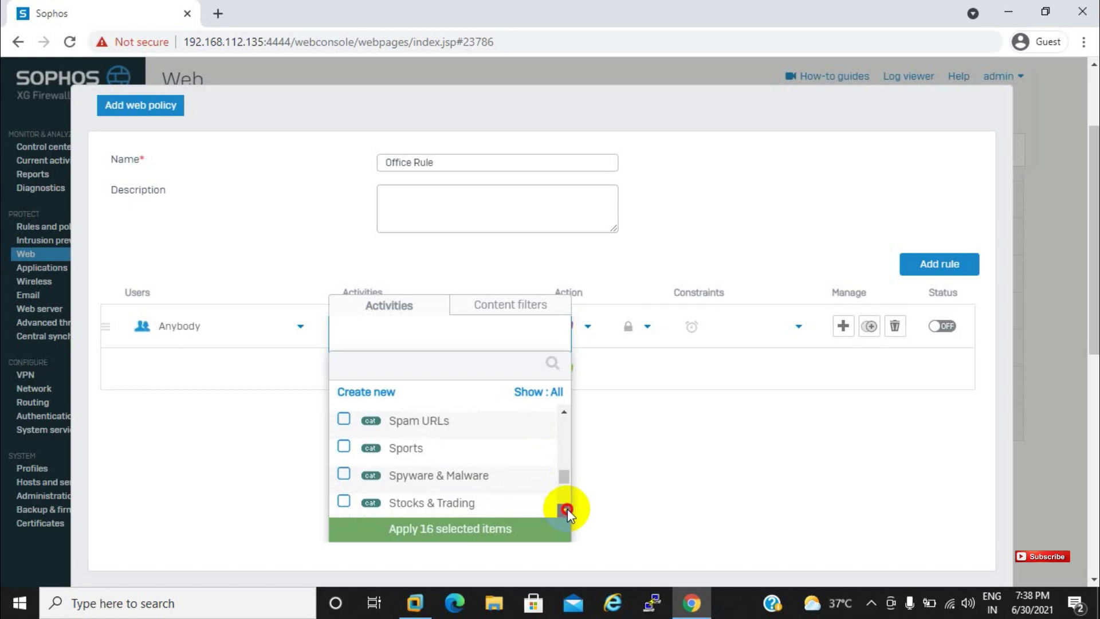
left_click(564, 509)
left_click(565, 510)
left_click(565, 509)
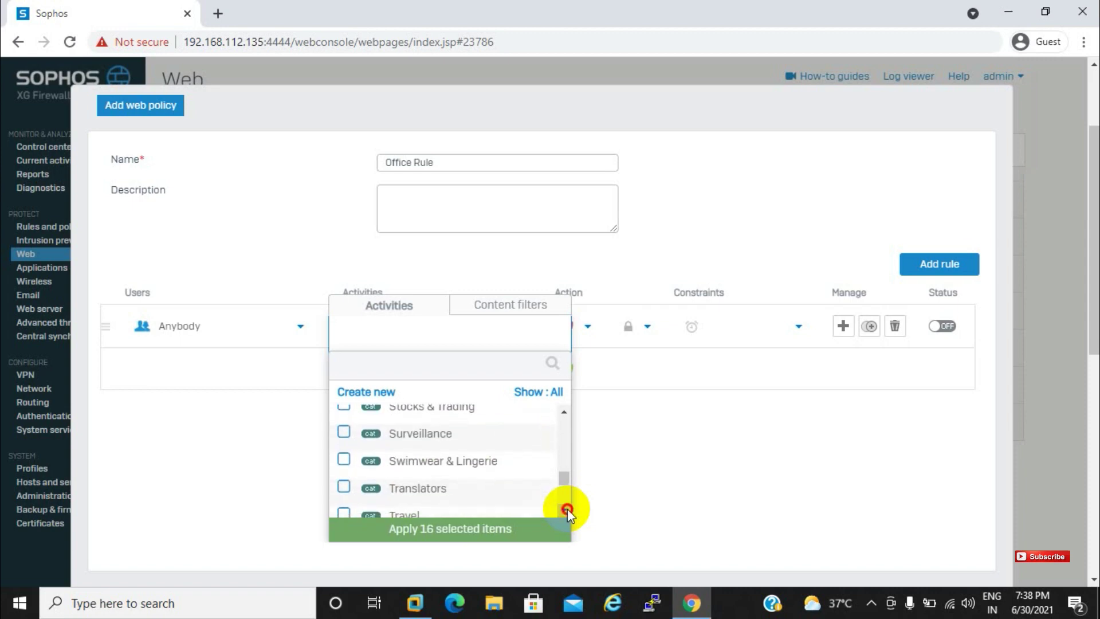
left_click(565, 510)
left_click(344, 458)
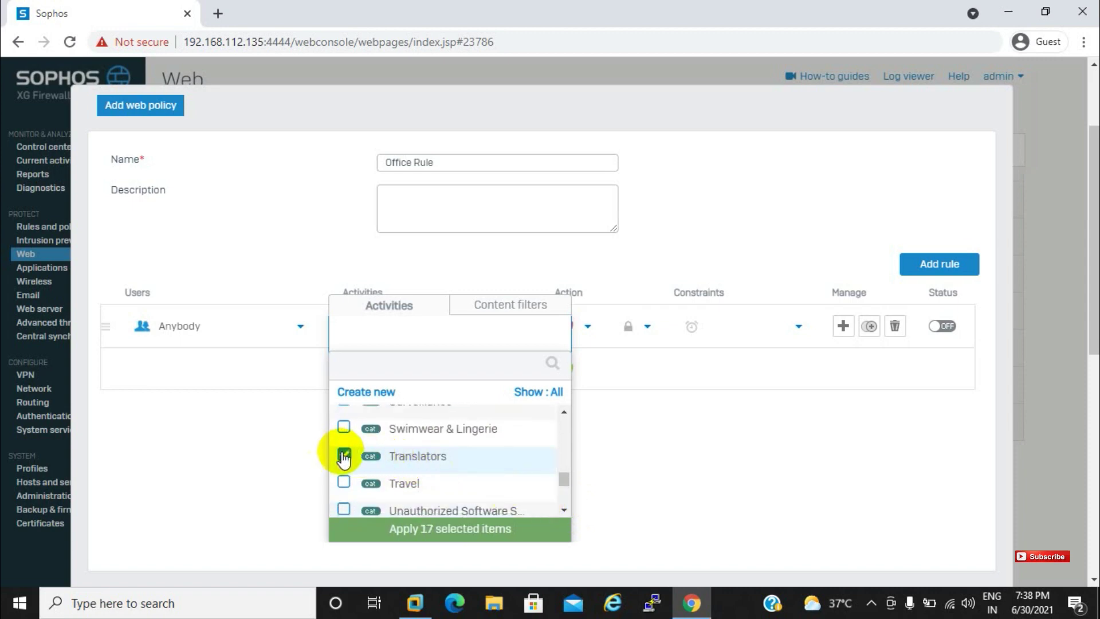
- Select the Web E-Mail category for the rule and apply all the selected activities
left_click(565, 509)
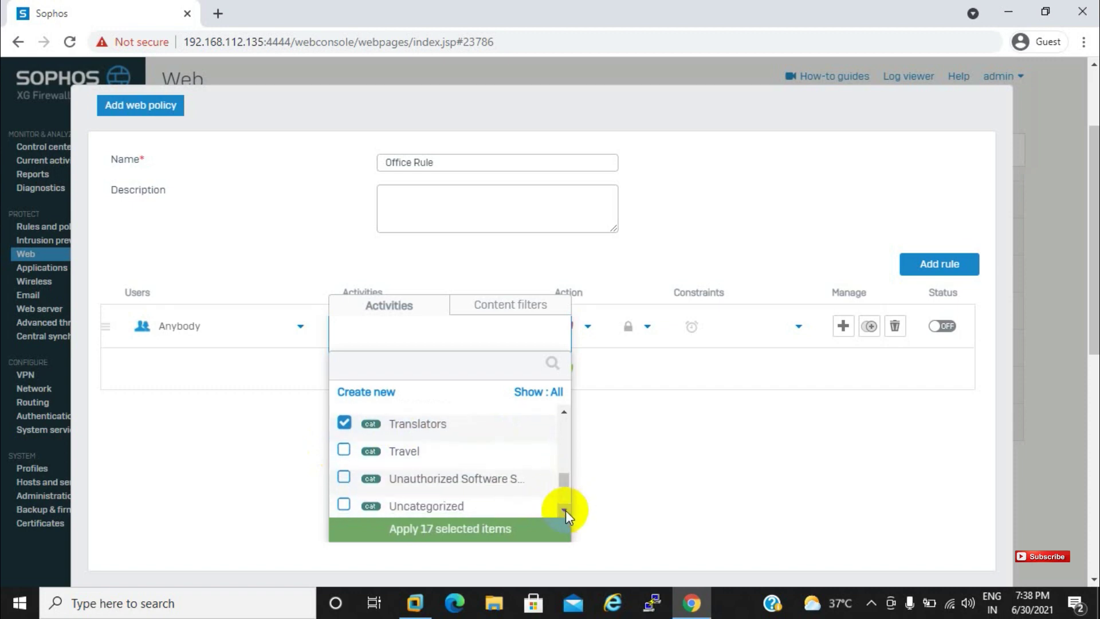
left_click(565, 510)
left_click(565, 509)
left_click(565, 510)
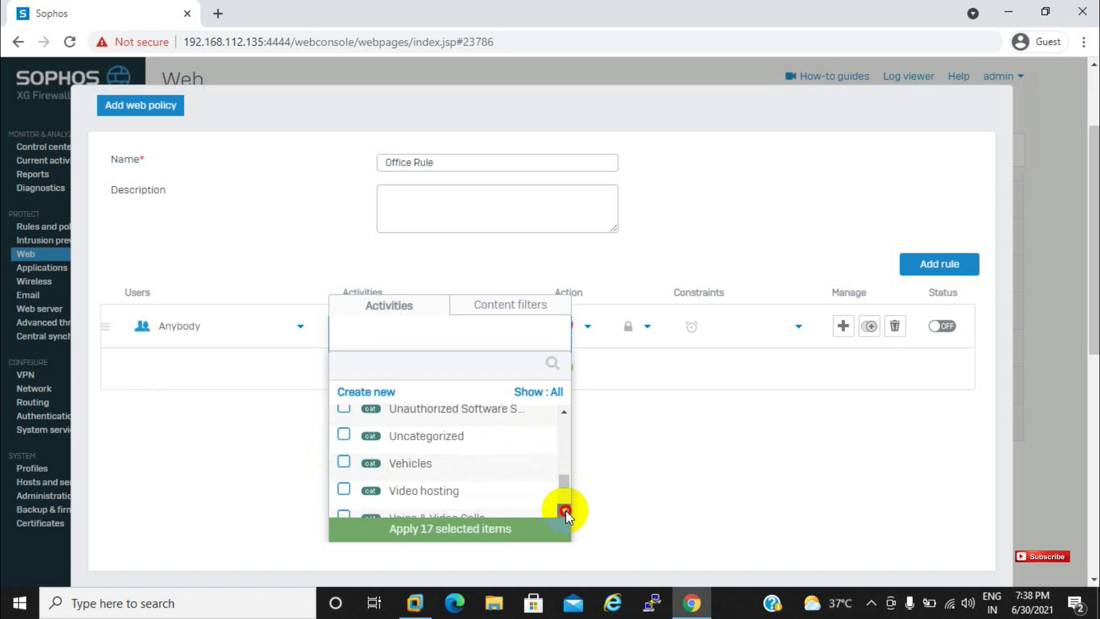
left_click(565, 510)
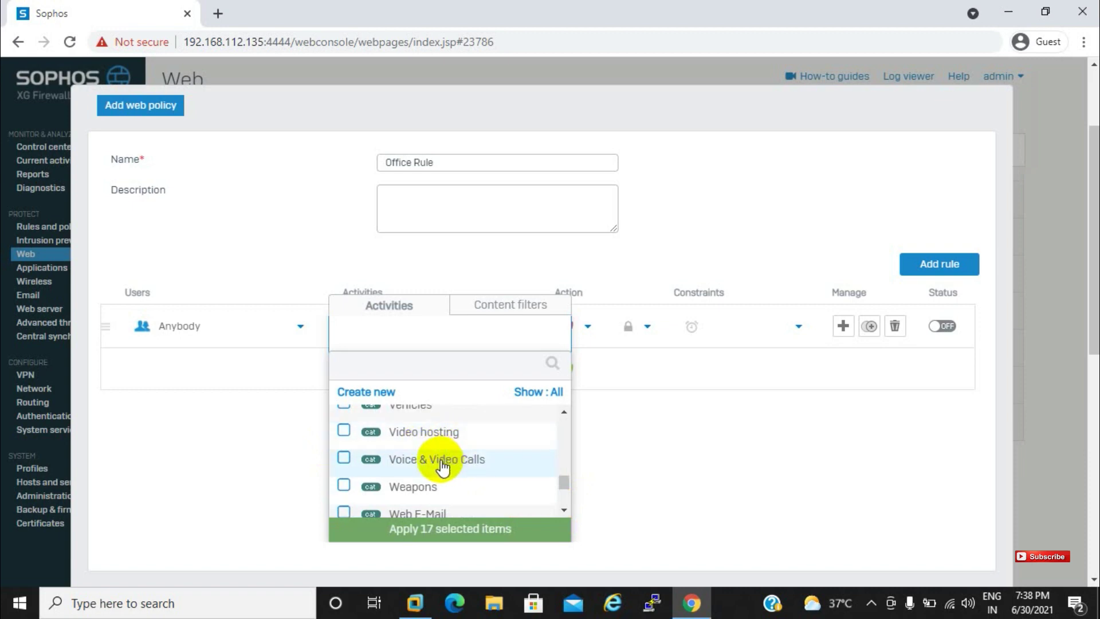
left_click(564, 507)
left_click(344, 450)
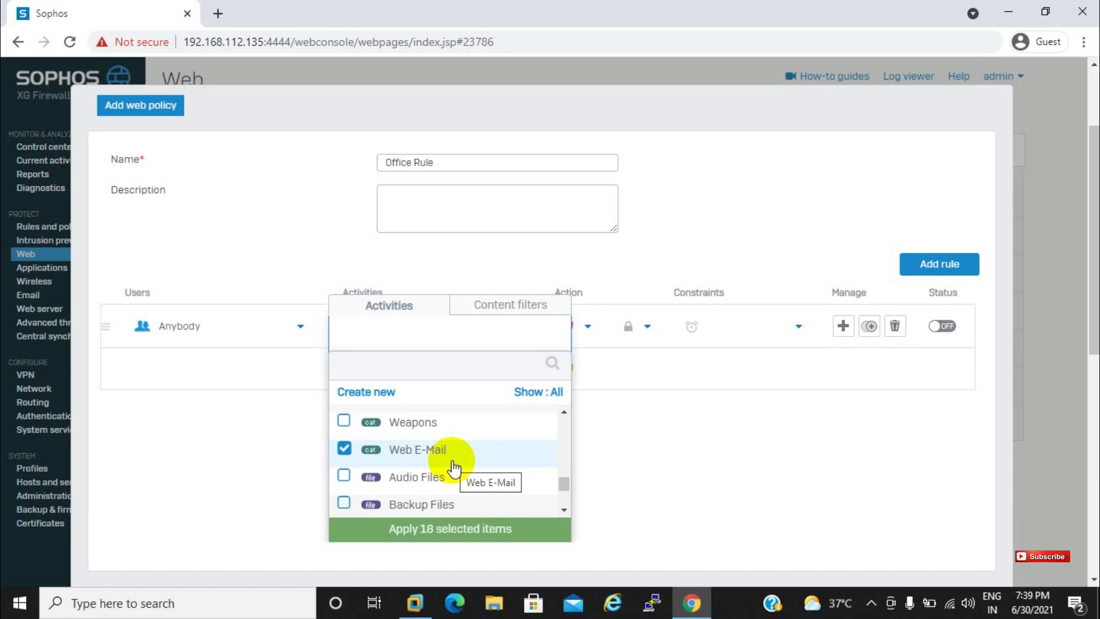
left_click(488, 536)
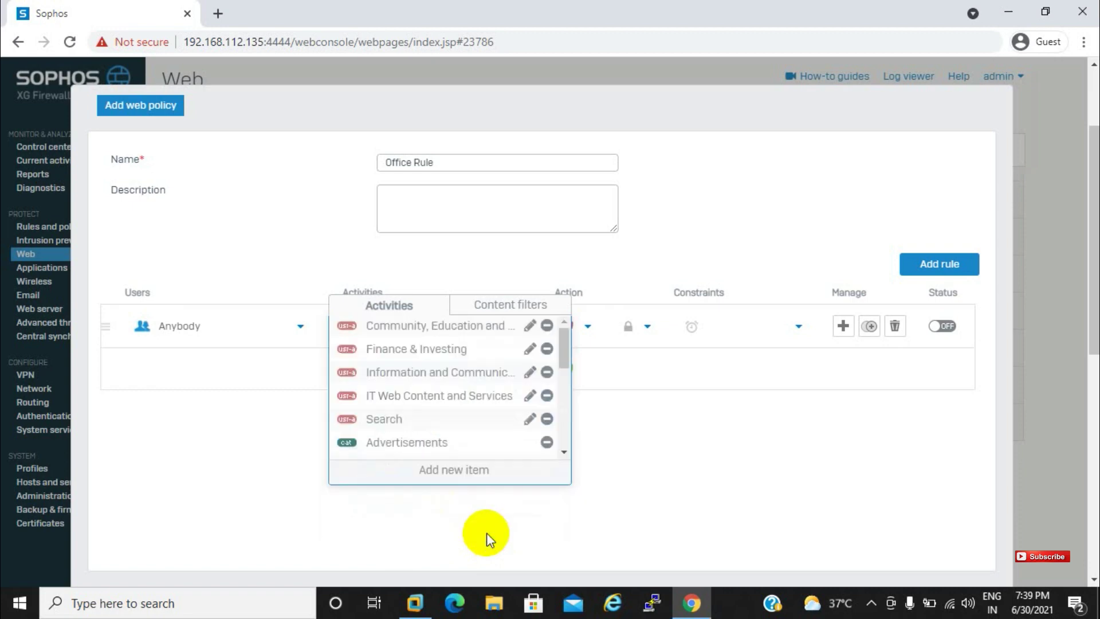
left_click(662, 476)
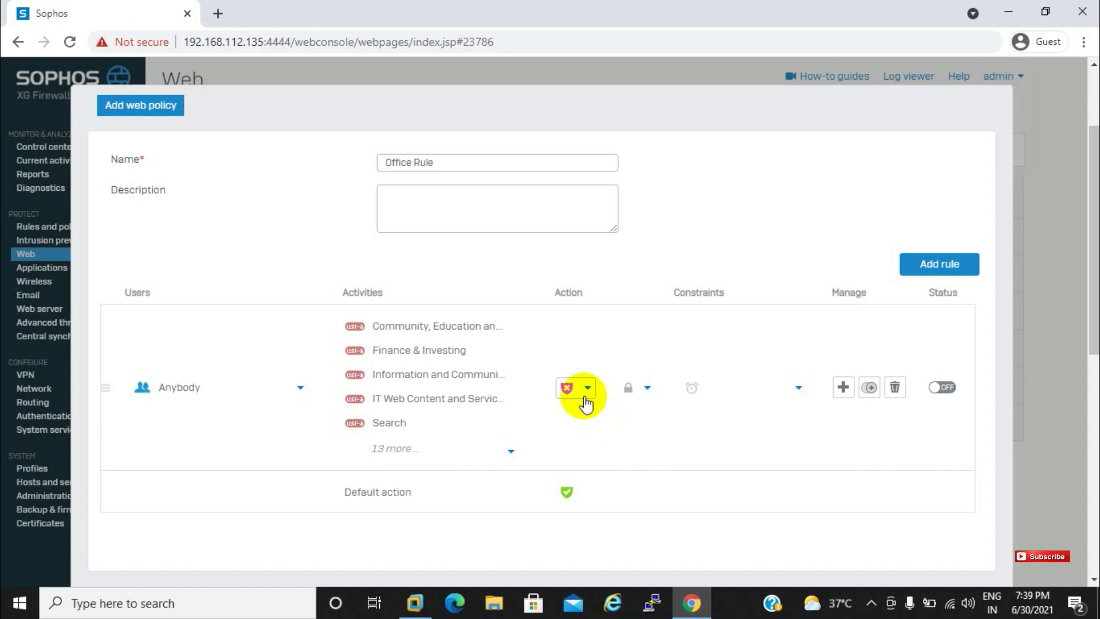
- Set the rule's action to allow HTTP and its HTTPS action to Allow HTTPS
left_click(586, 401)
left_click(573, 388)
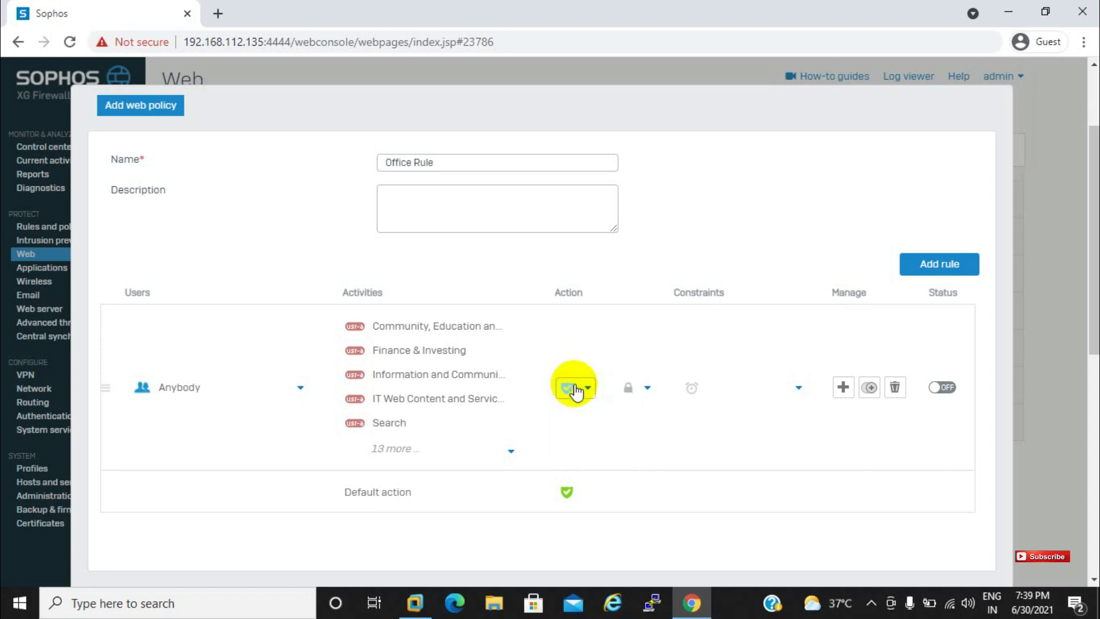
left_click(640, 389)
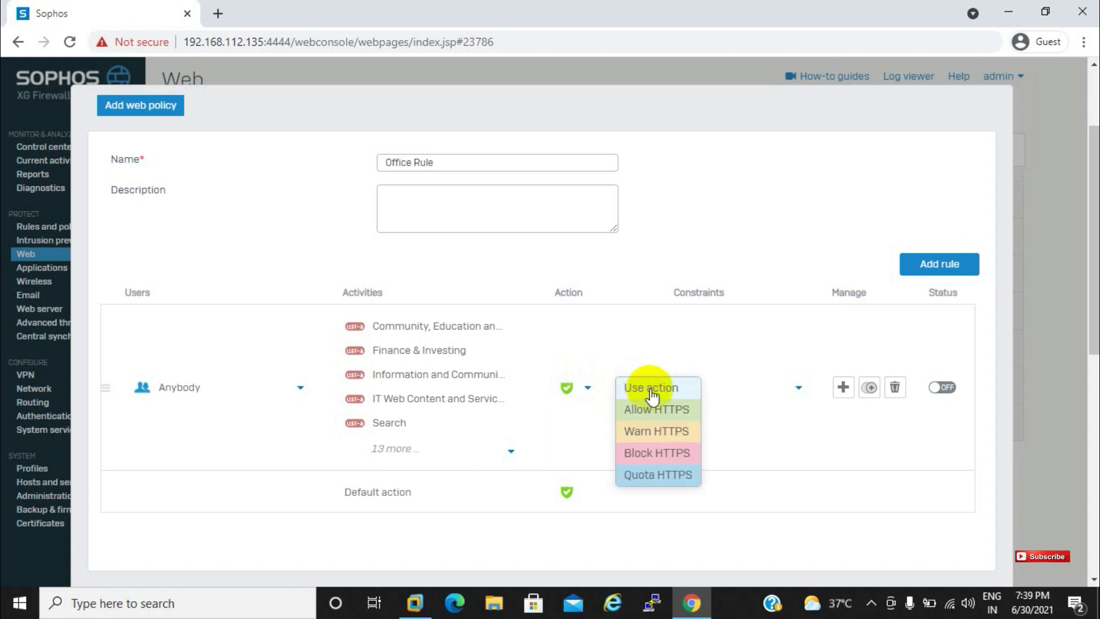
left_click(654, 410)
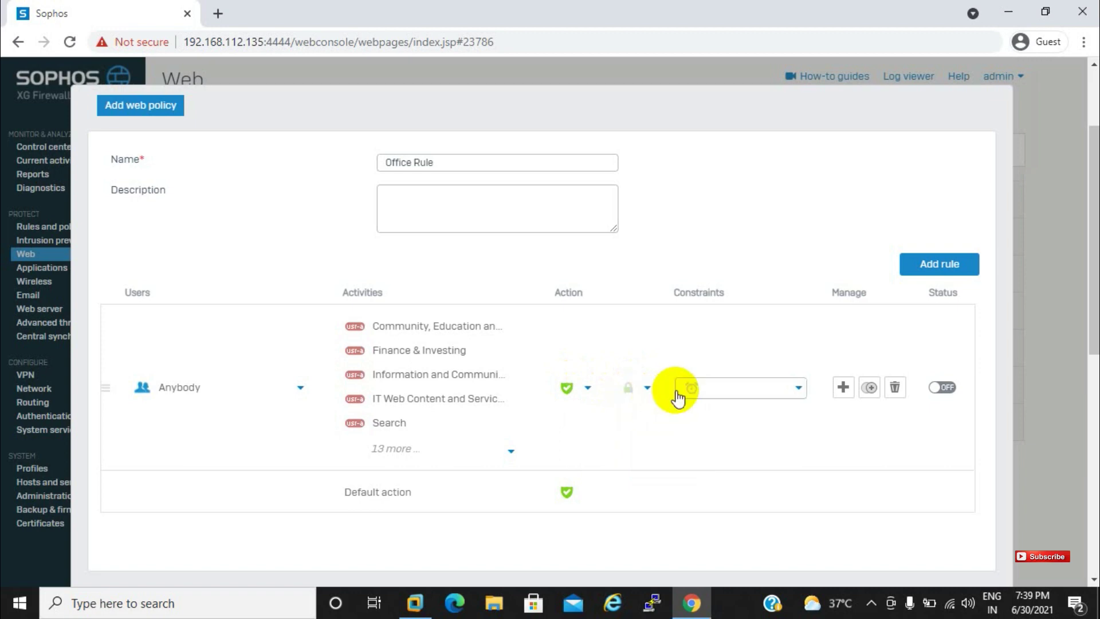
- Set the rule's time constraint to All the time and switch the rule's status on
left_click(706, 389)
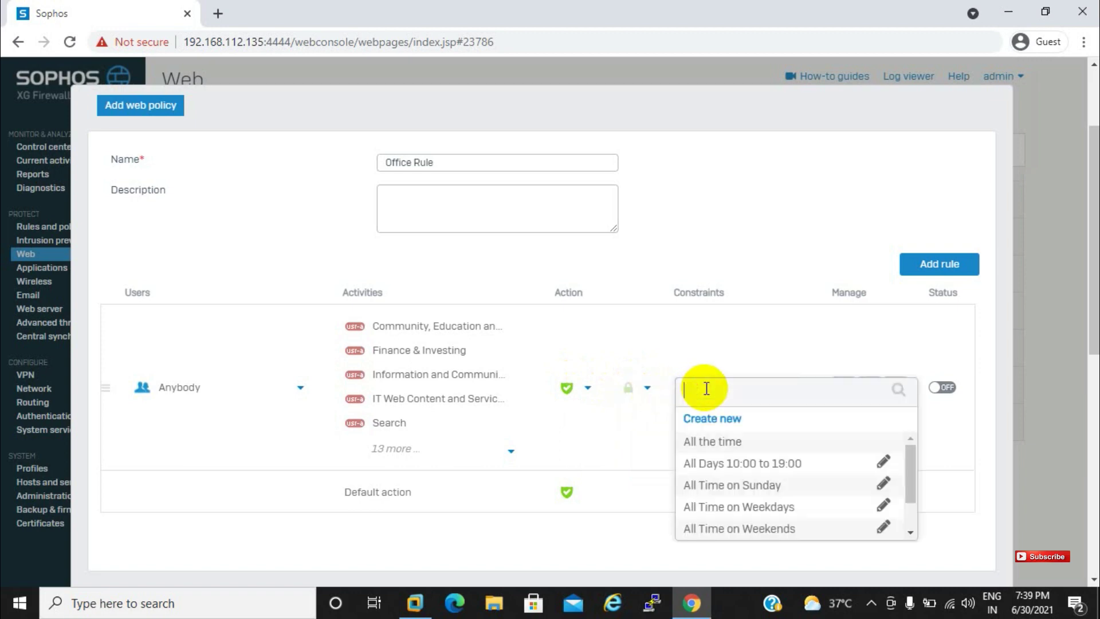
left_click(721, 442)
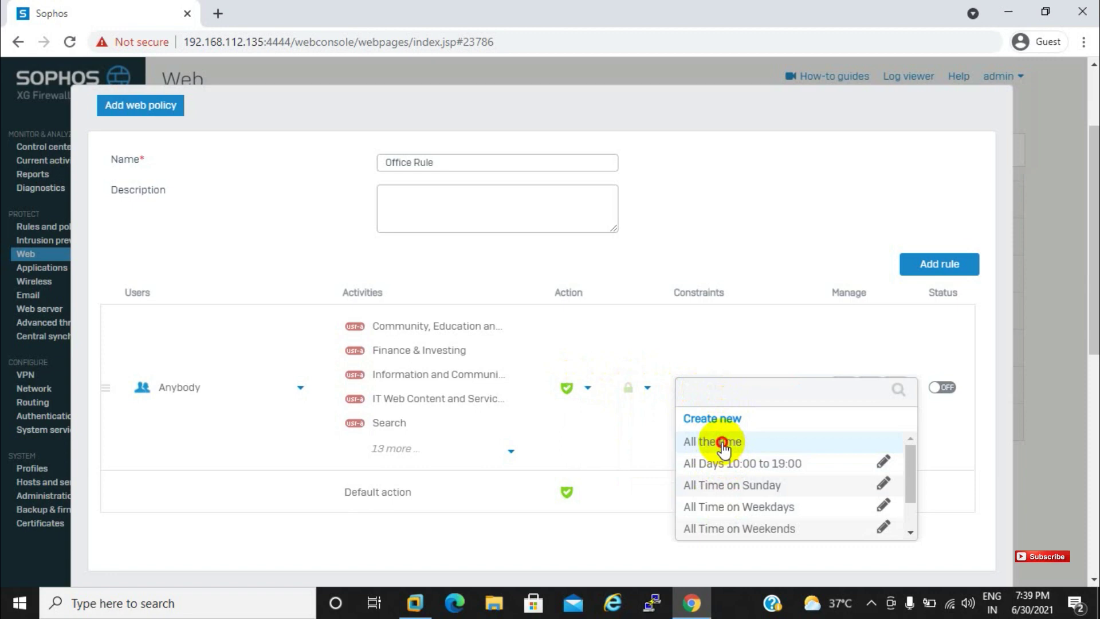
left_click(944, 390)
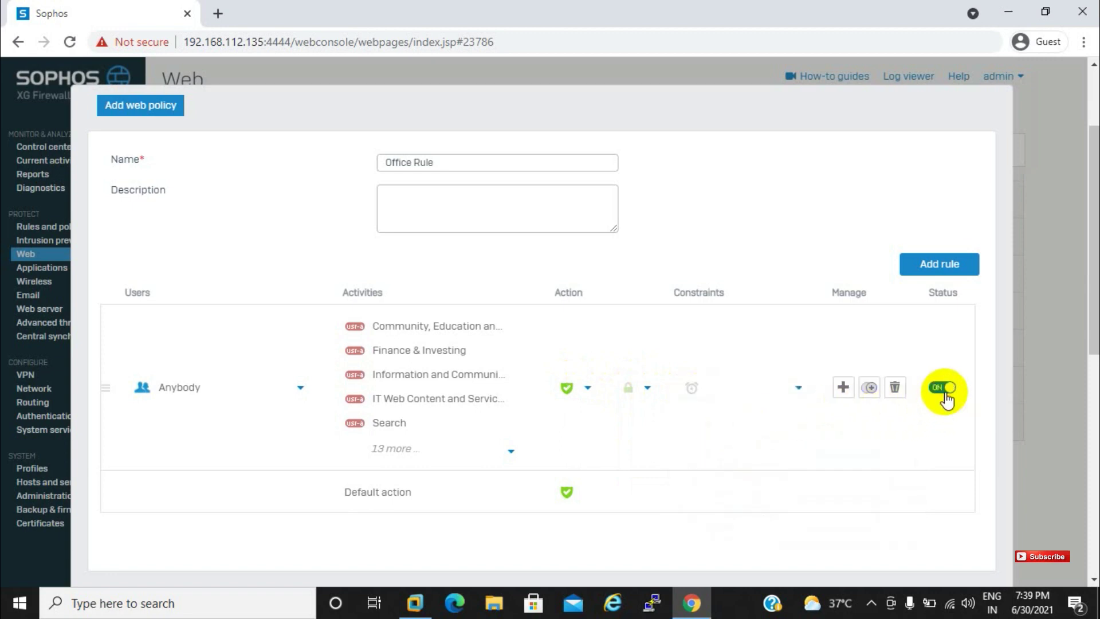
- Set the policy's default action to Block HTTP and save the Office Rule web policy
left_click(582, 493)
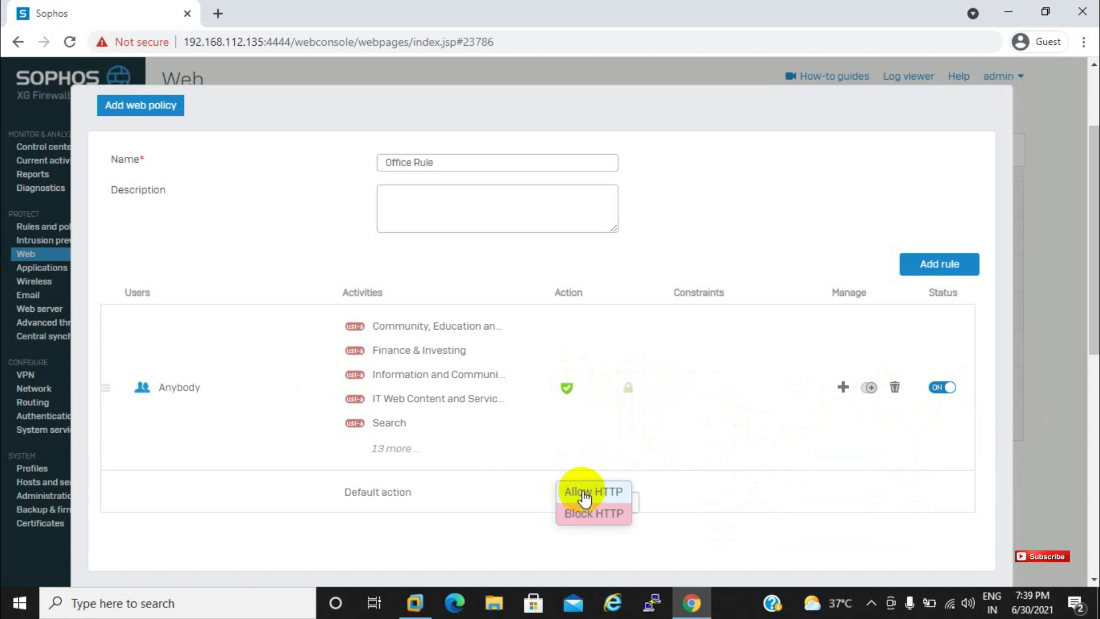
left_click(580, 514)
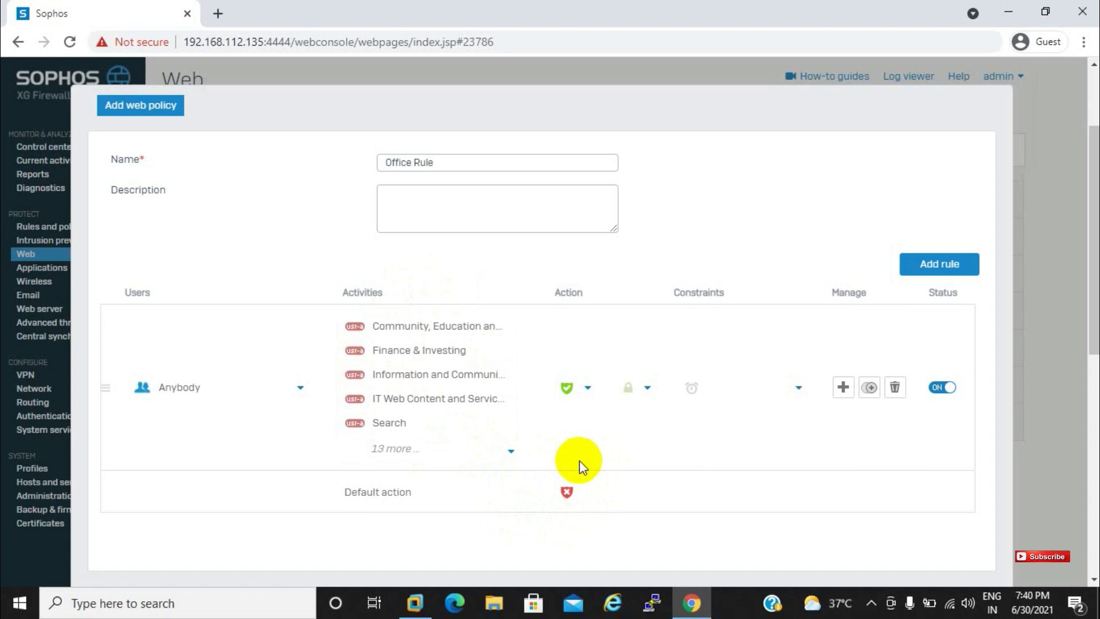
left_click_drag(1088, 333, 1087, 549)
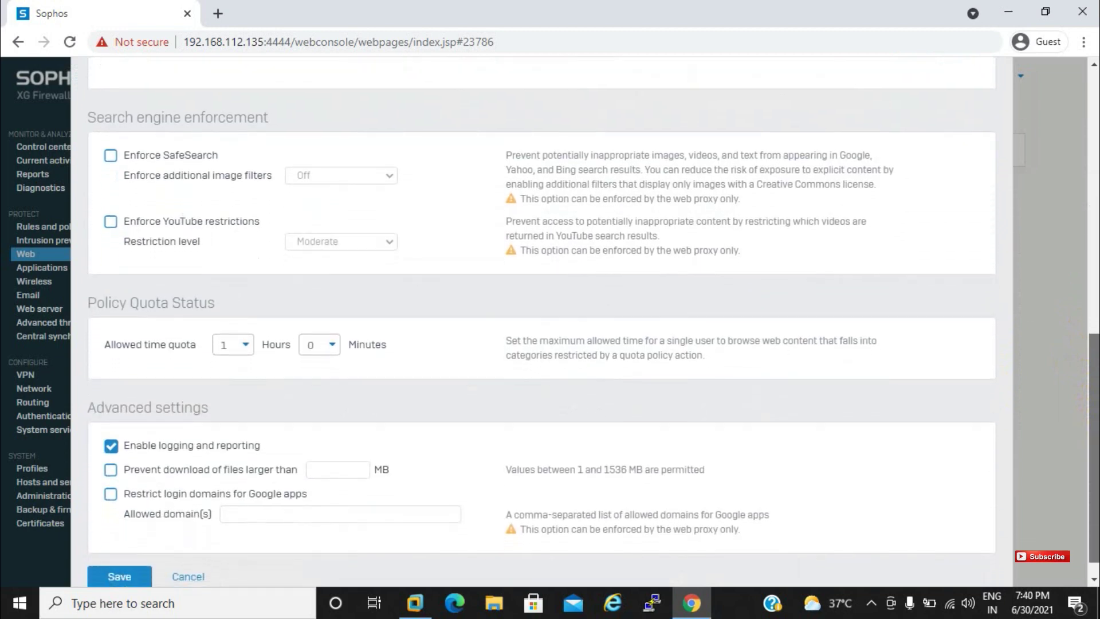
left_click(136, 555)
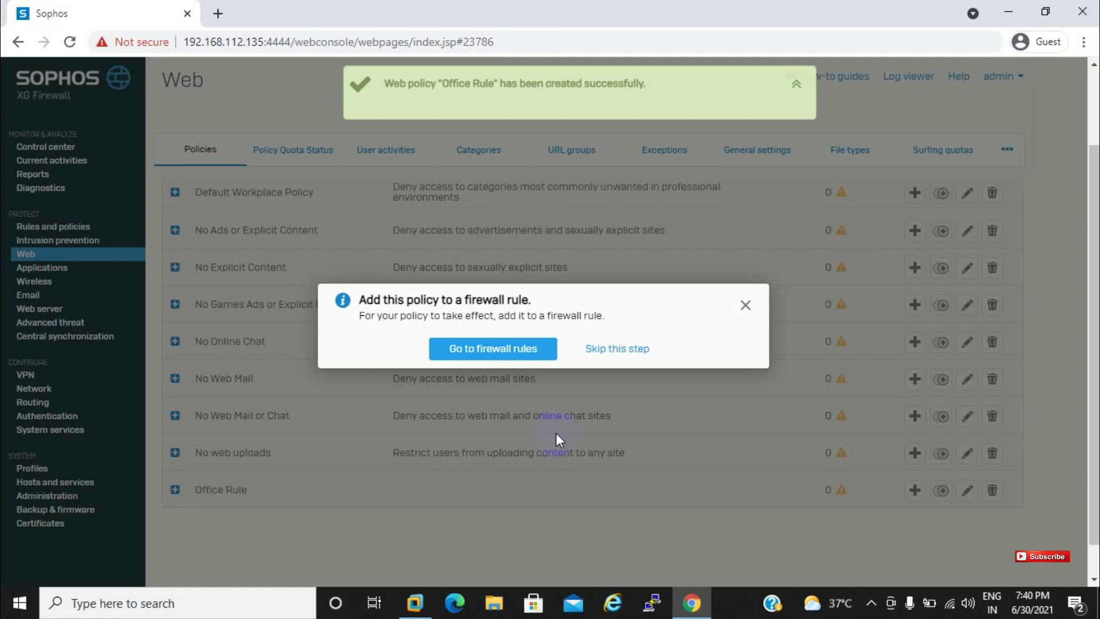
- Assign the Office Rule web policy to the Test HR Rule firewall rule and save the firewall rule
left_click(507, 347)
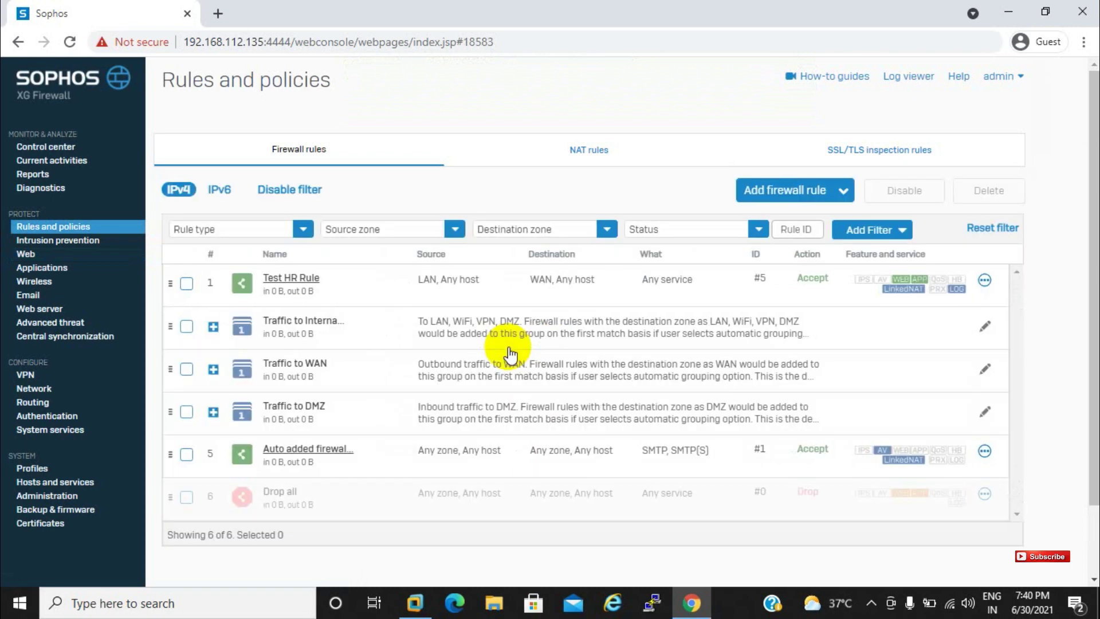
left_click(282, 275)
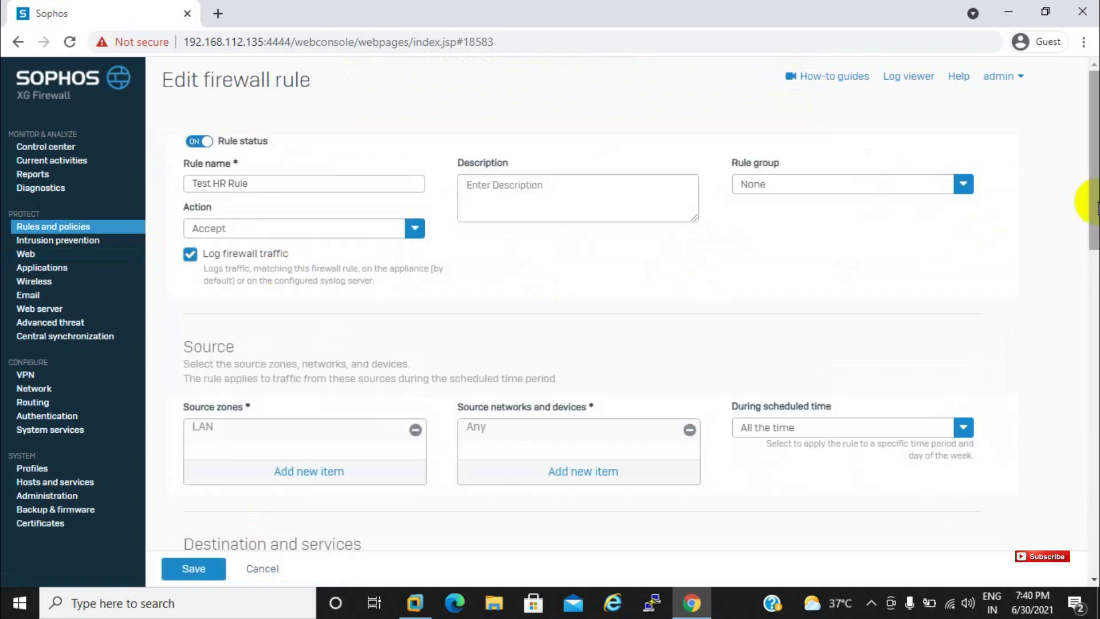
left_click_drag(1094, 205, 1096, 467)
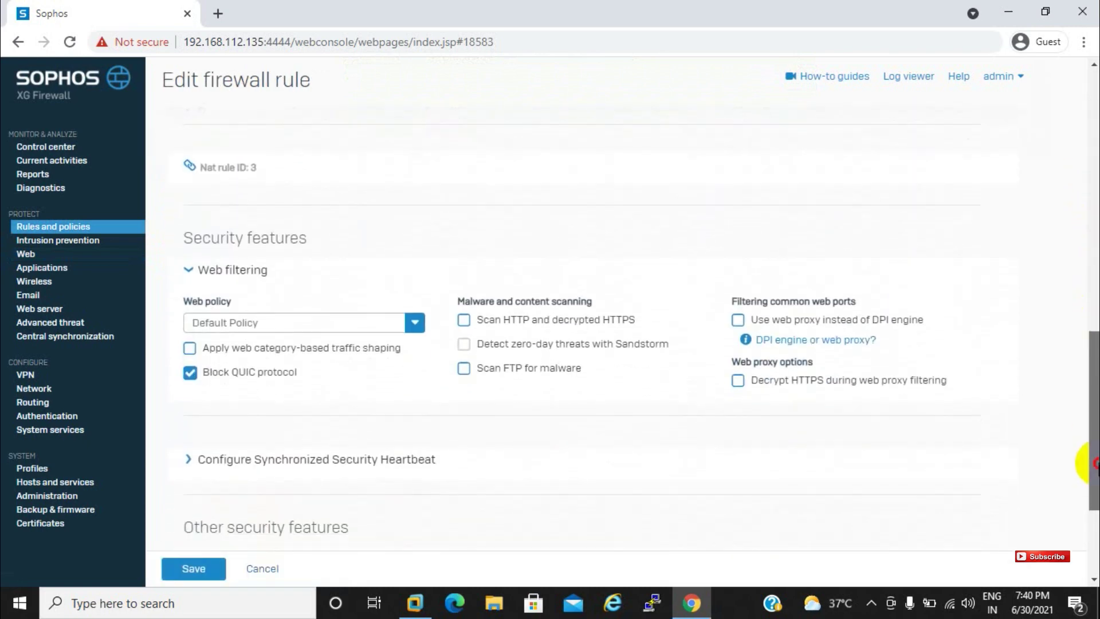
left_click(259, 321)
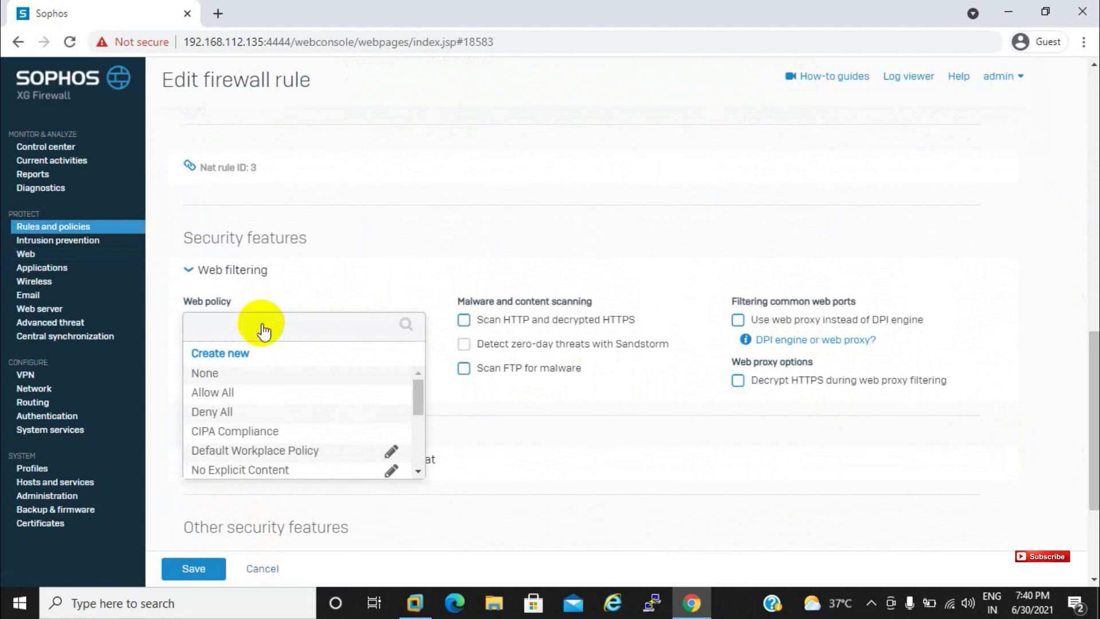
scroll(415, 421, "down", 3)
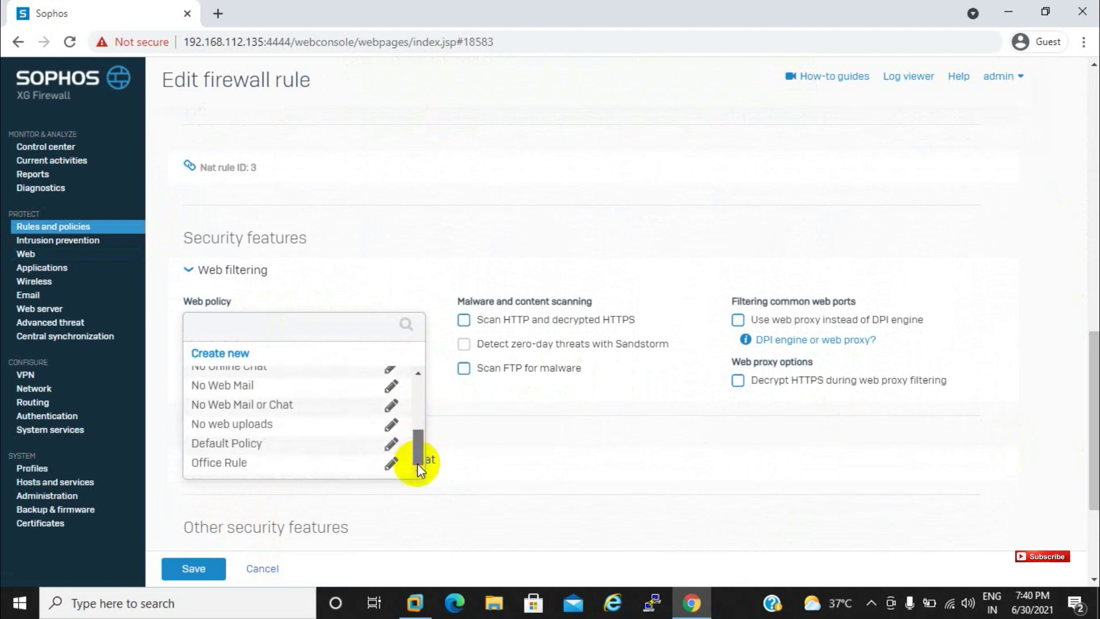
left_click(210, 463)
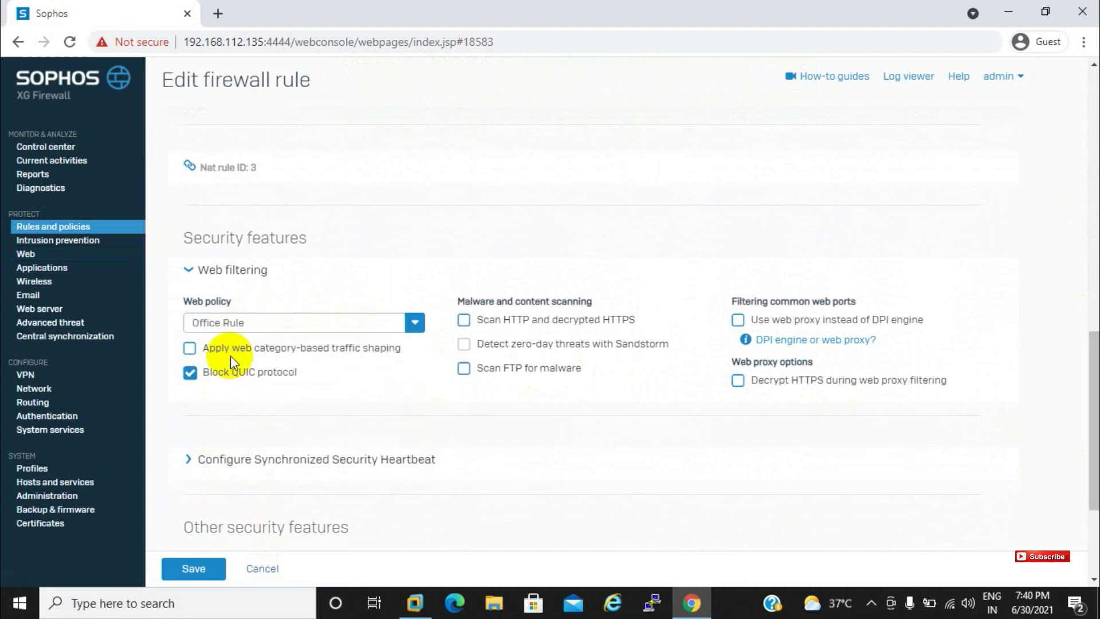
left_click(199, 576)
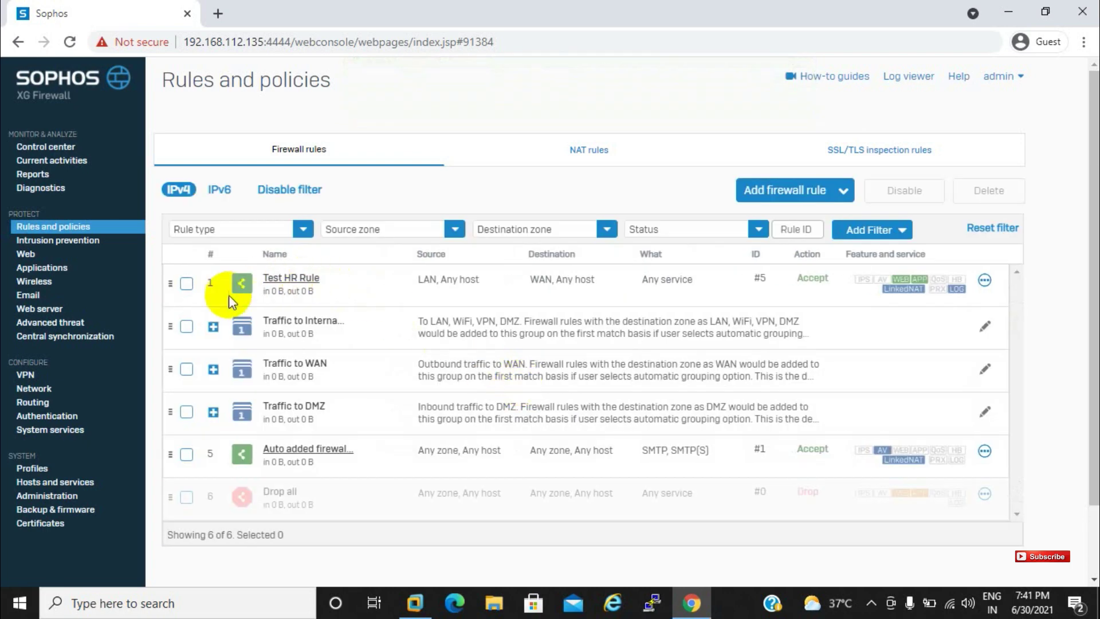
- Create and save an application filter named Application Office using the Allow All template
left_click(26, 271)
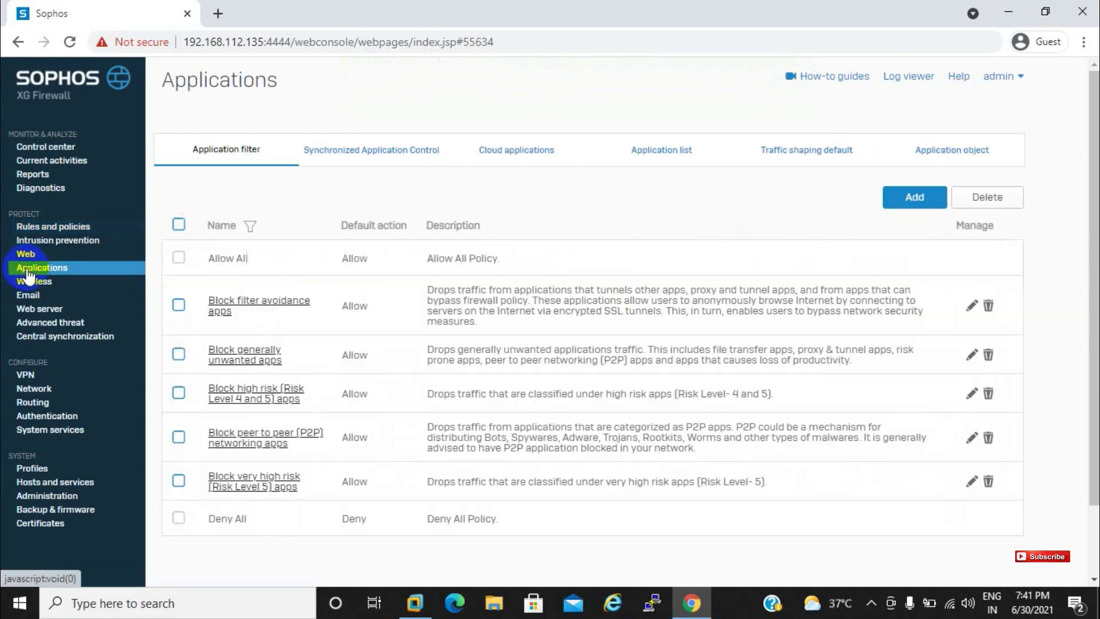
left_click(907, 204)
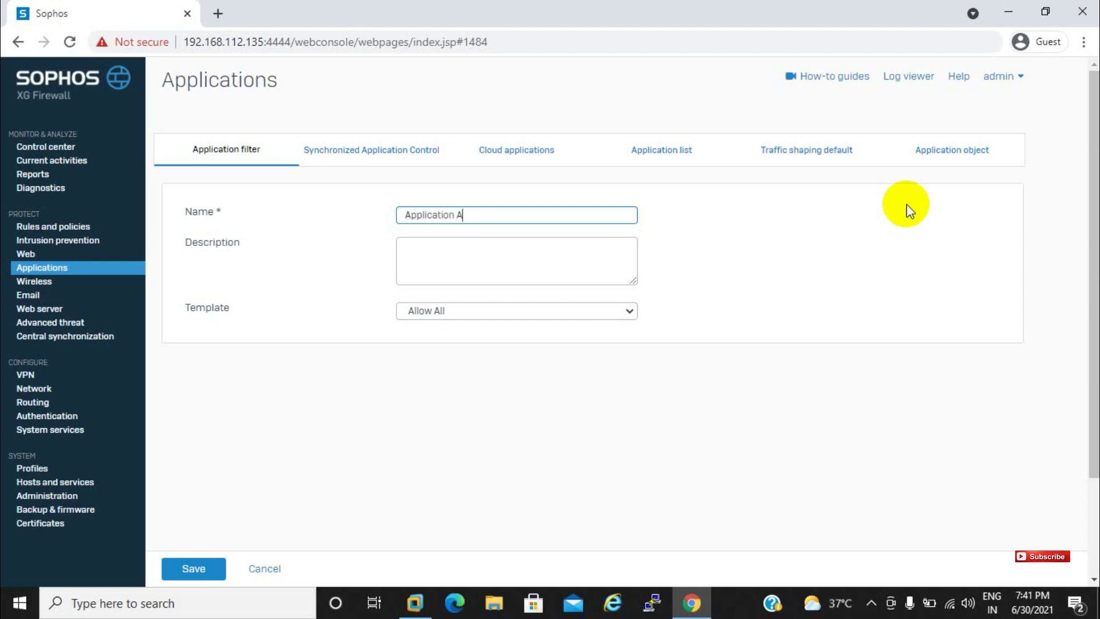
type("pp")
left_click(192, 576)
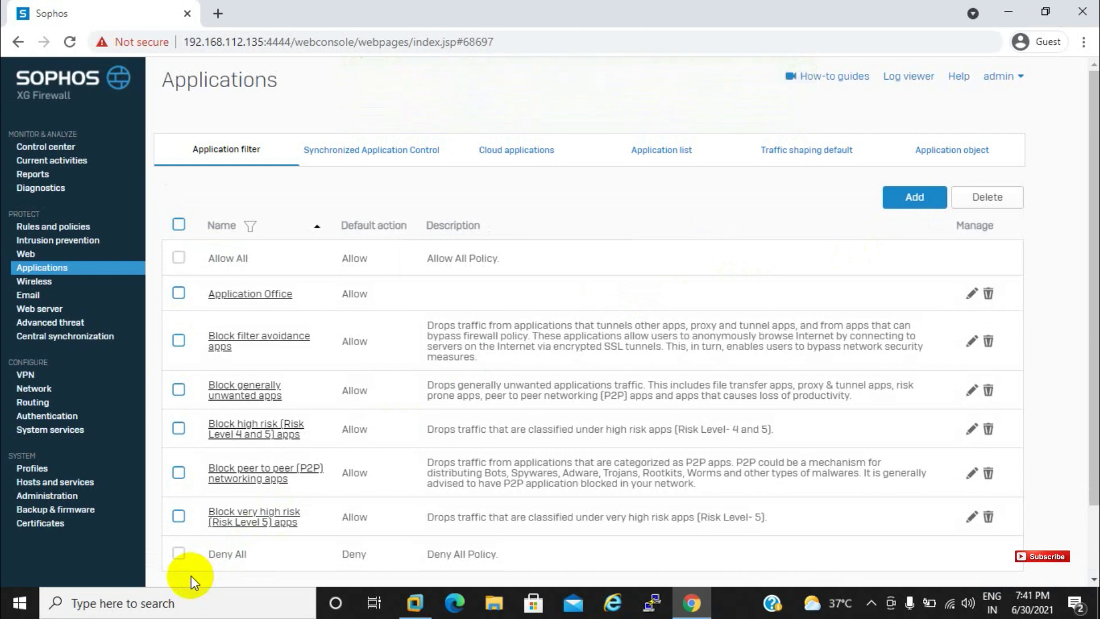
- Add a new rule to the Application Office filter and select the General Internet, Network Services and Remote Access categories
left_click(235, 294)
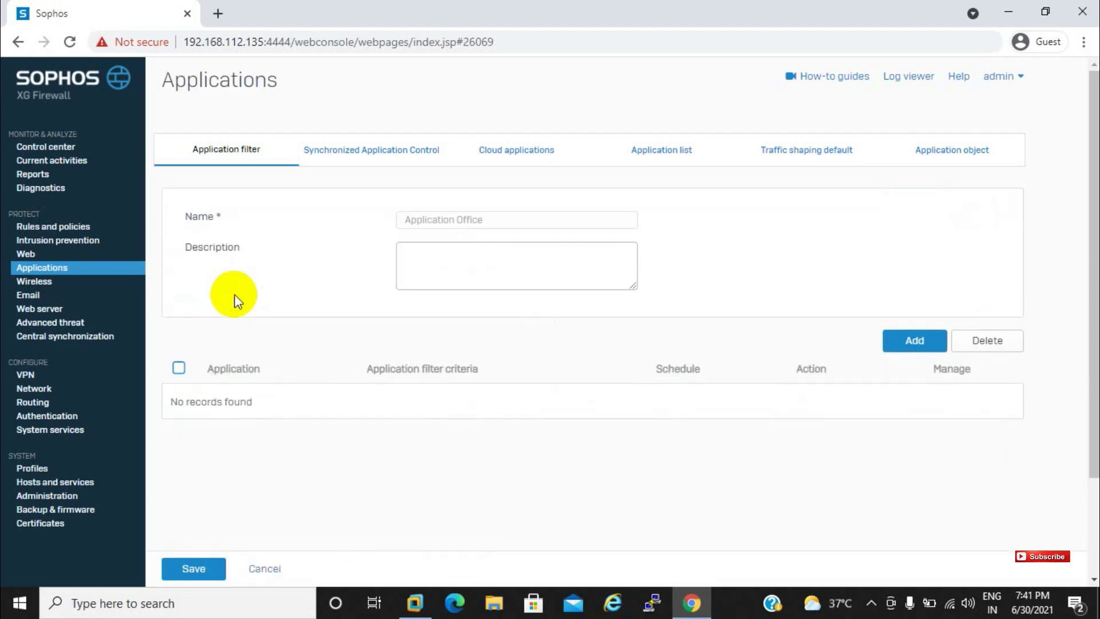
left_click(891, 335)
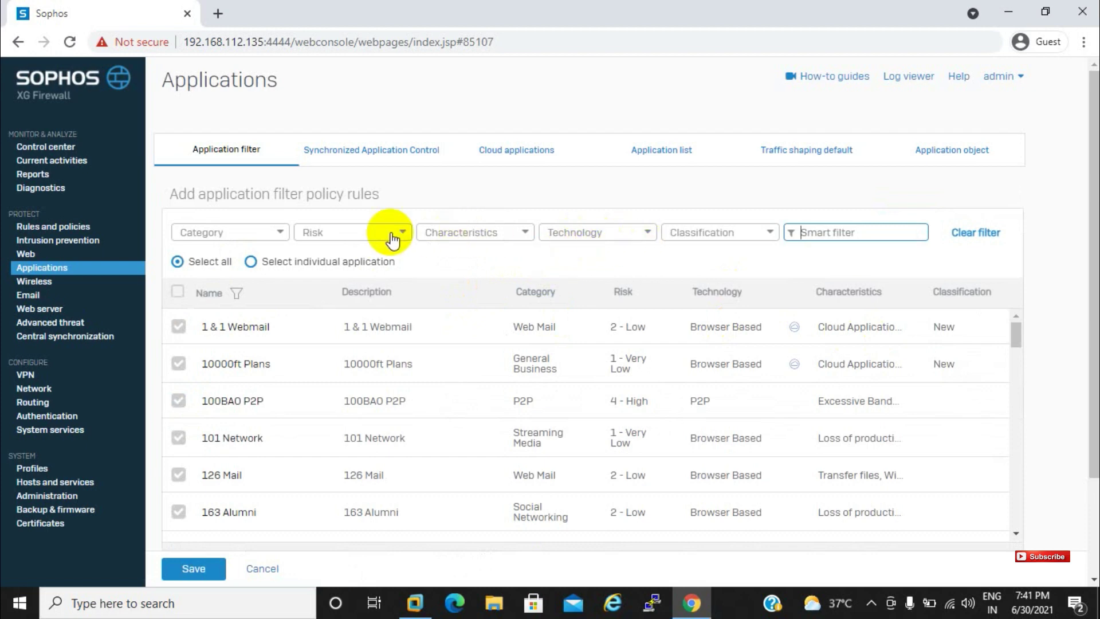
left_click(279, 235)
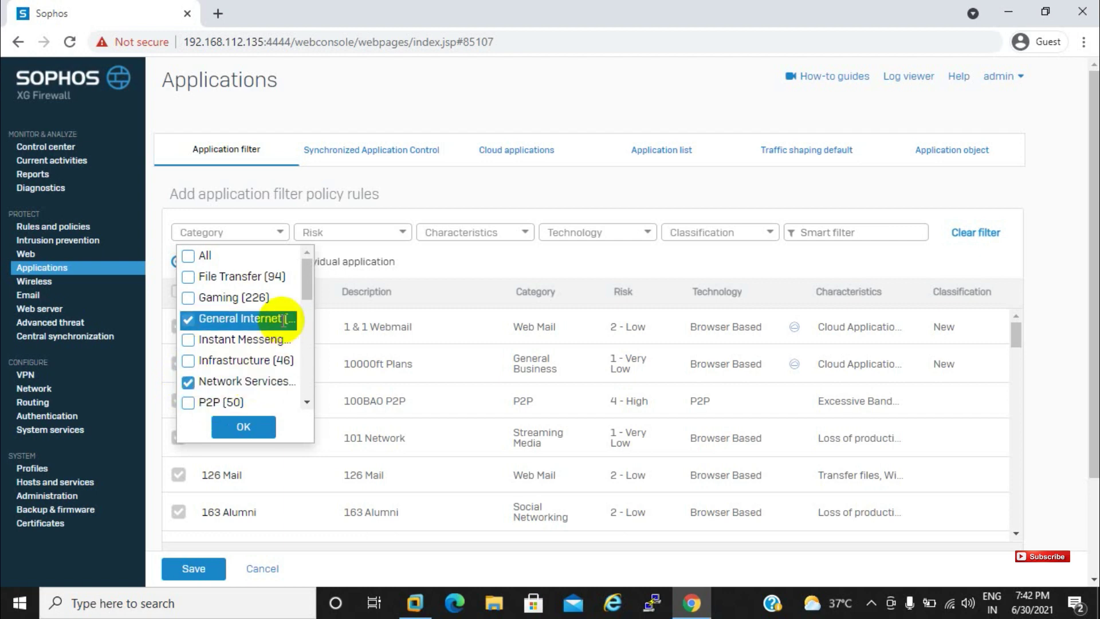
left_click_drag(307, 290, 304, 325)
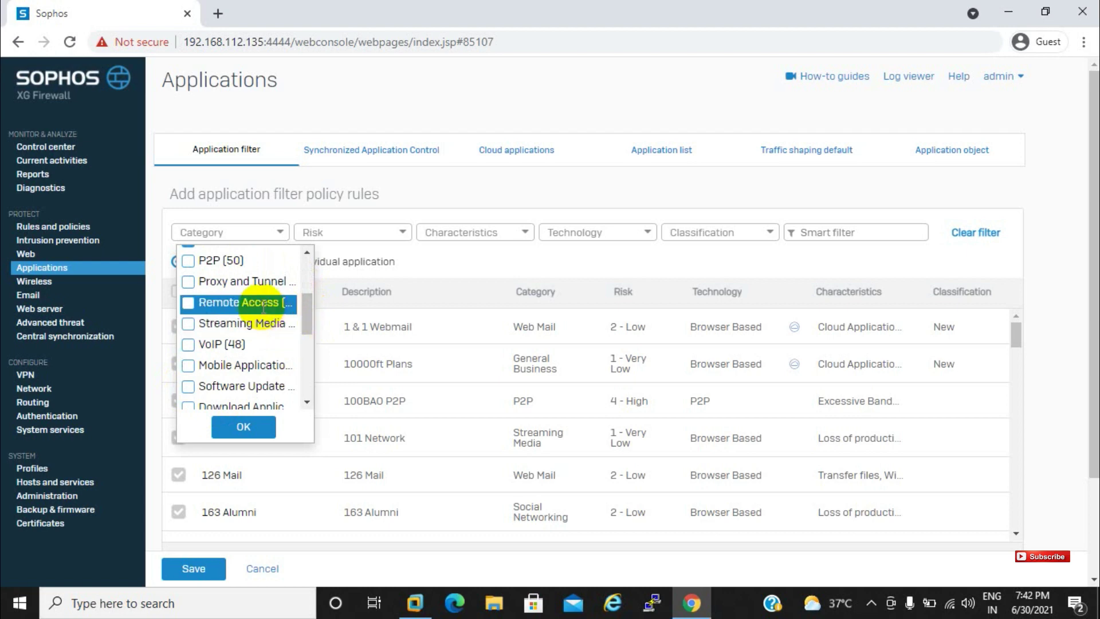
left_click(190, 309)
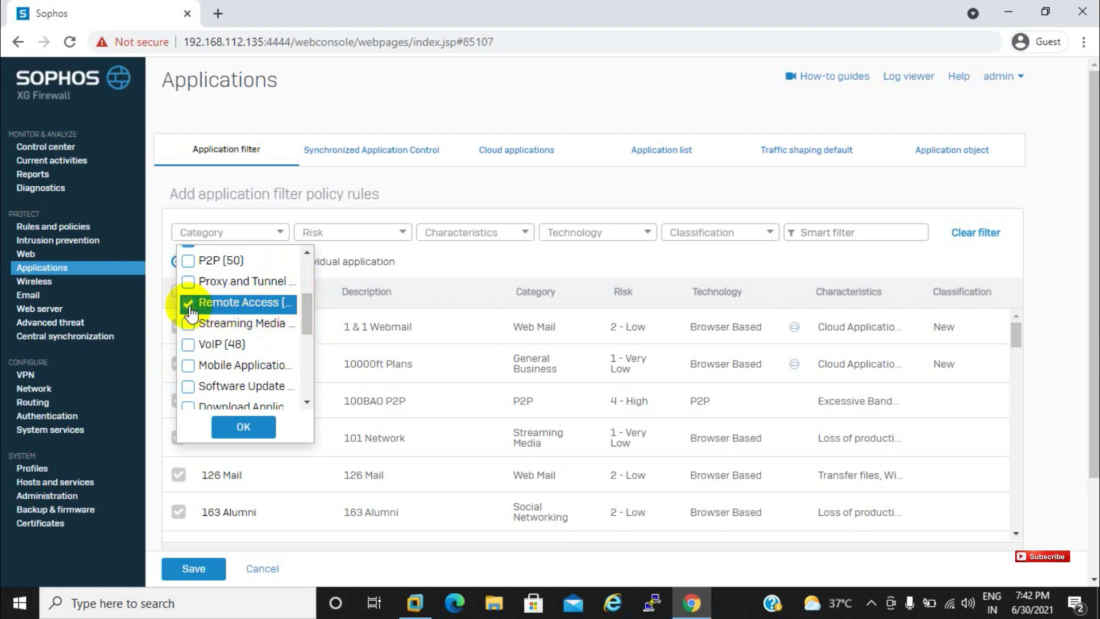
left_click(188, 345)
left_click(188, 346)
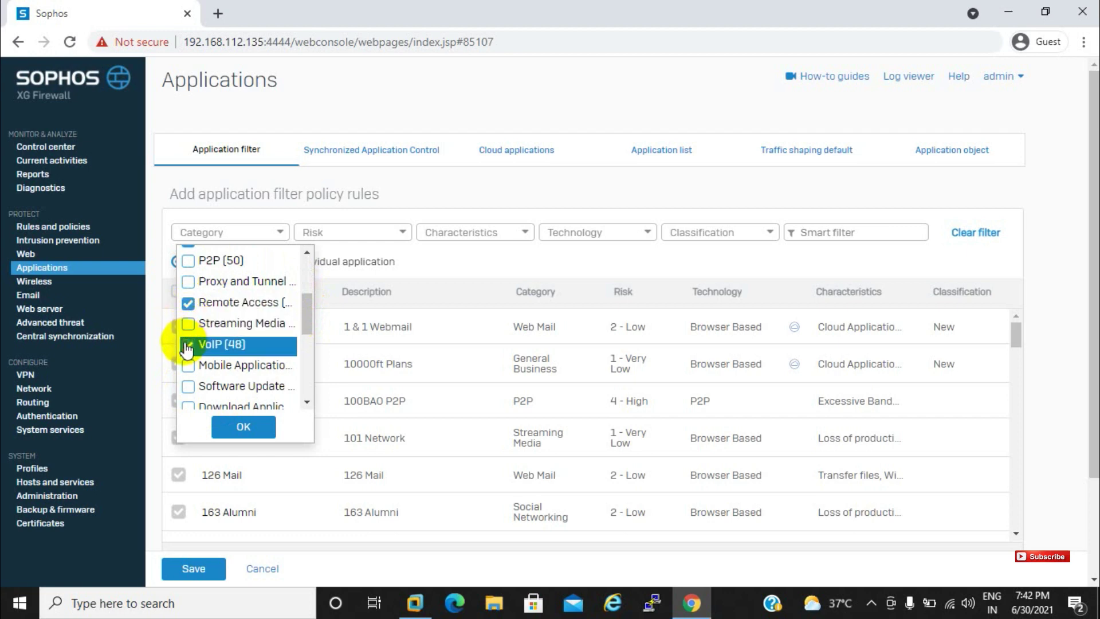
left_click(188, 346)
- Add the Download Applications, Web Mail and Conferencing categories to the rule's category selection
left_click_drag(306, 321, 306, 342)
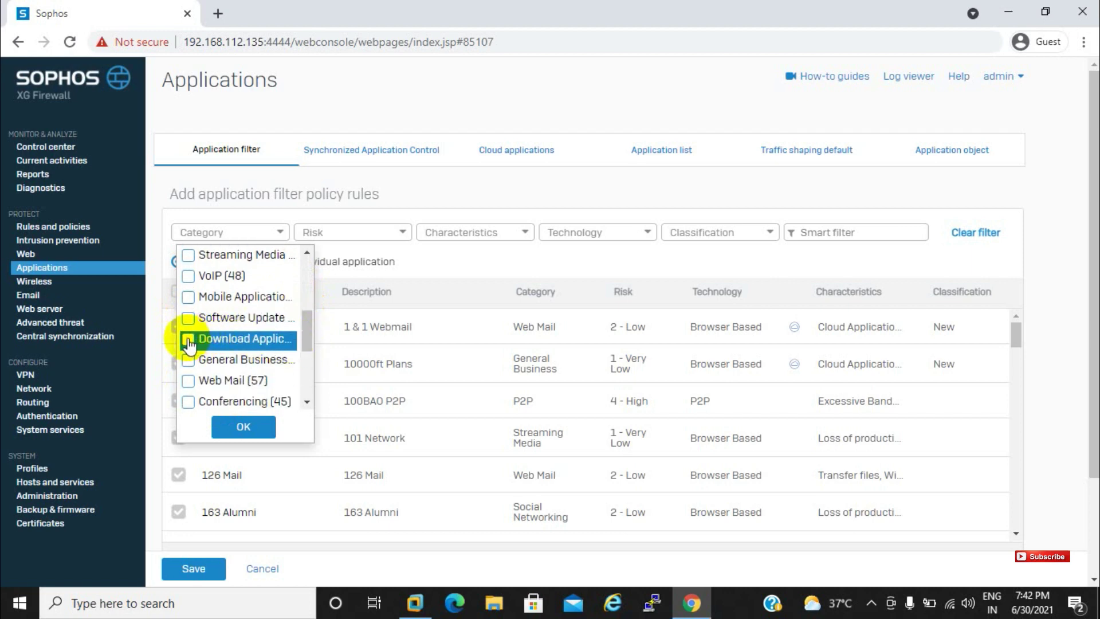
left_click_drag(306, 342, 306, 349)
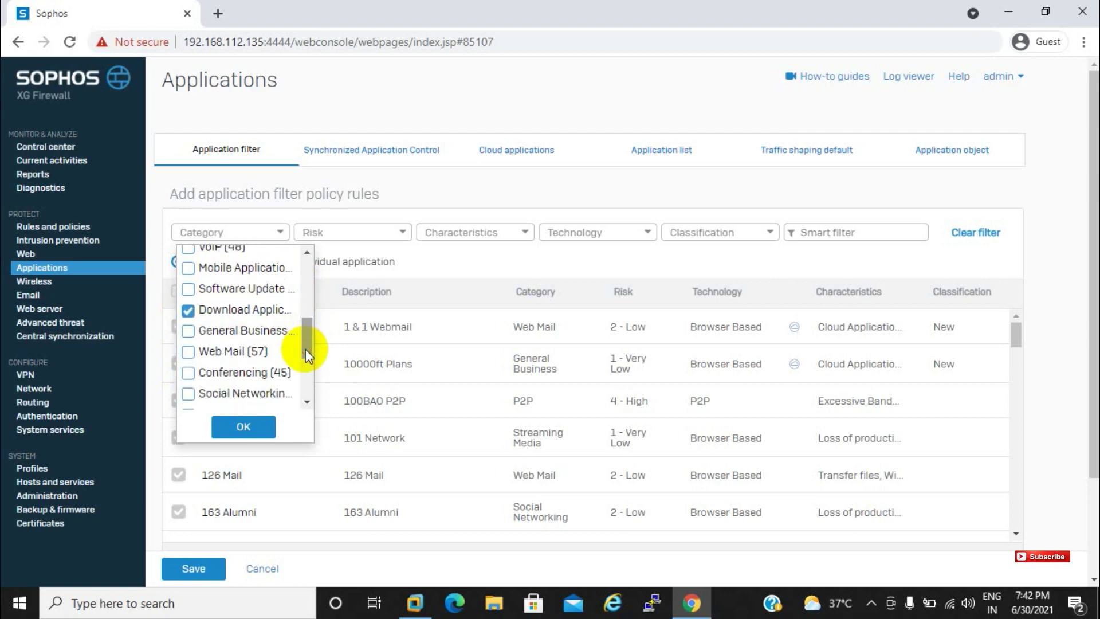
left_click(188, 352)
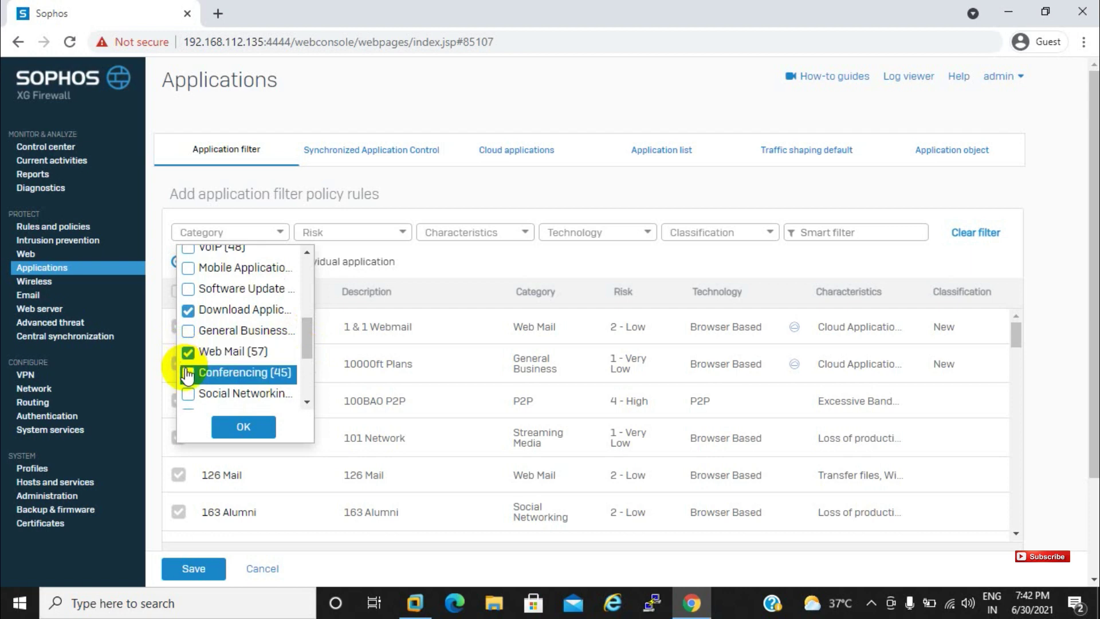
left_click(187, 372)
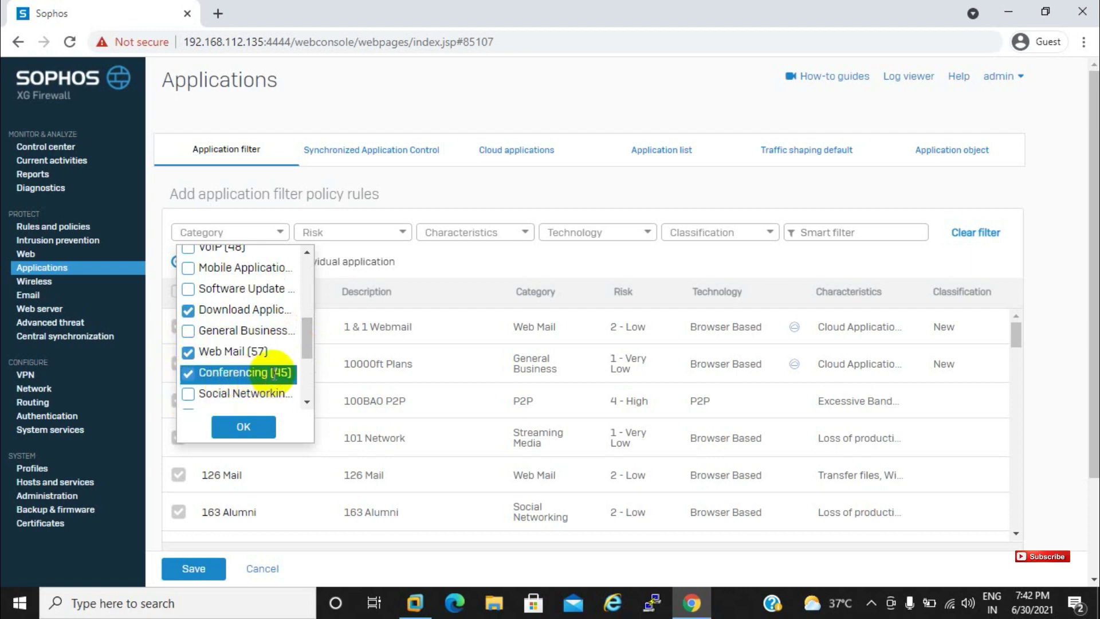
- Include Desktop Mail and Industrial Control in the category selection, leaving Storage and Backup and E-commerce out
left_click_drag(304, 351, 305, 370)
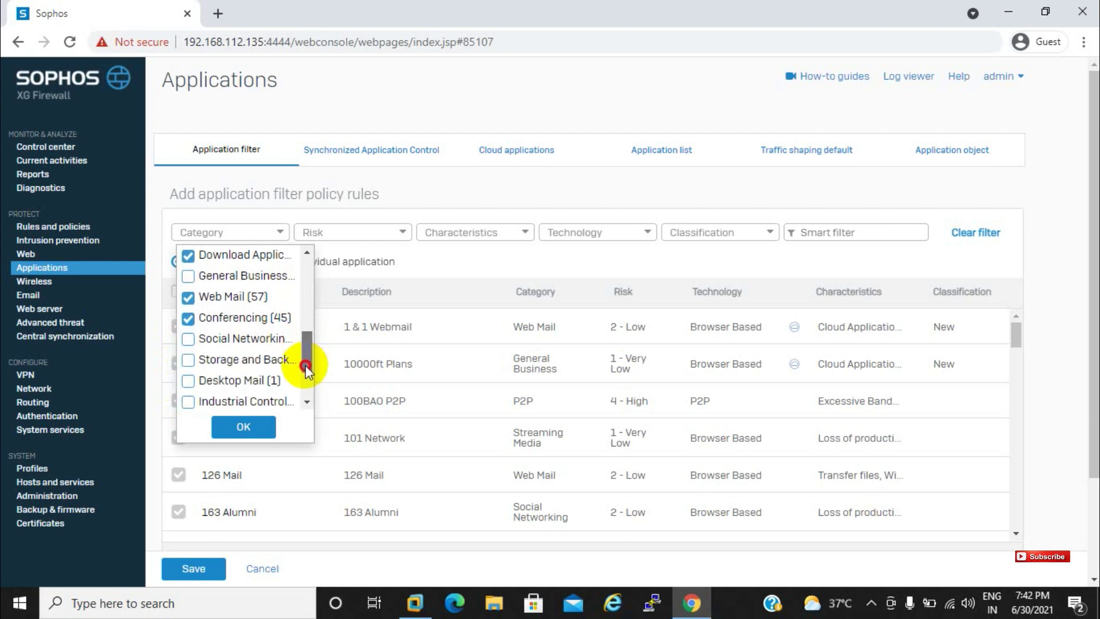
left_click(188, 378)
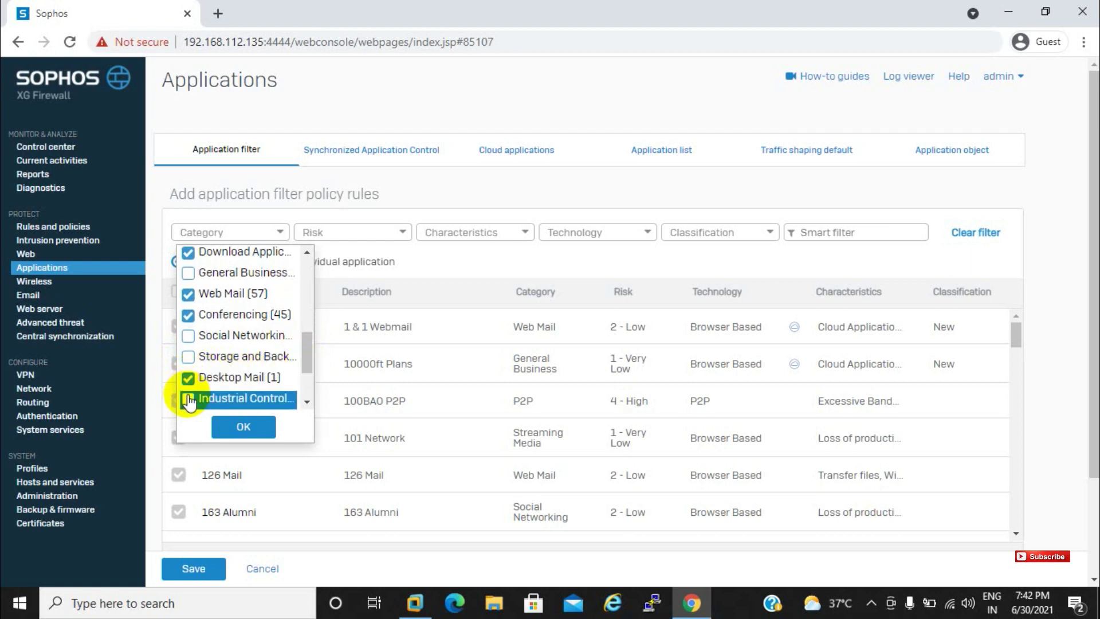
left_click(188, 399)
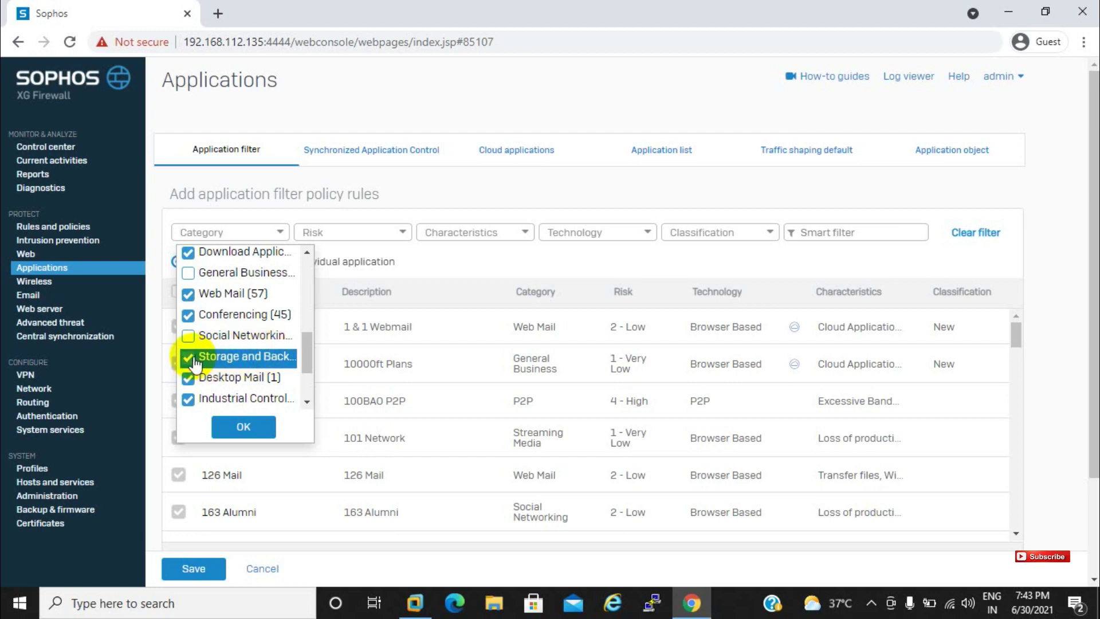
left_click(189, 357)
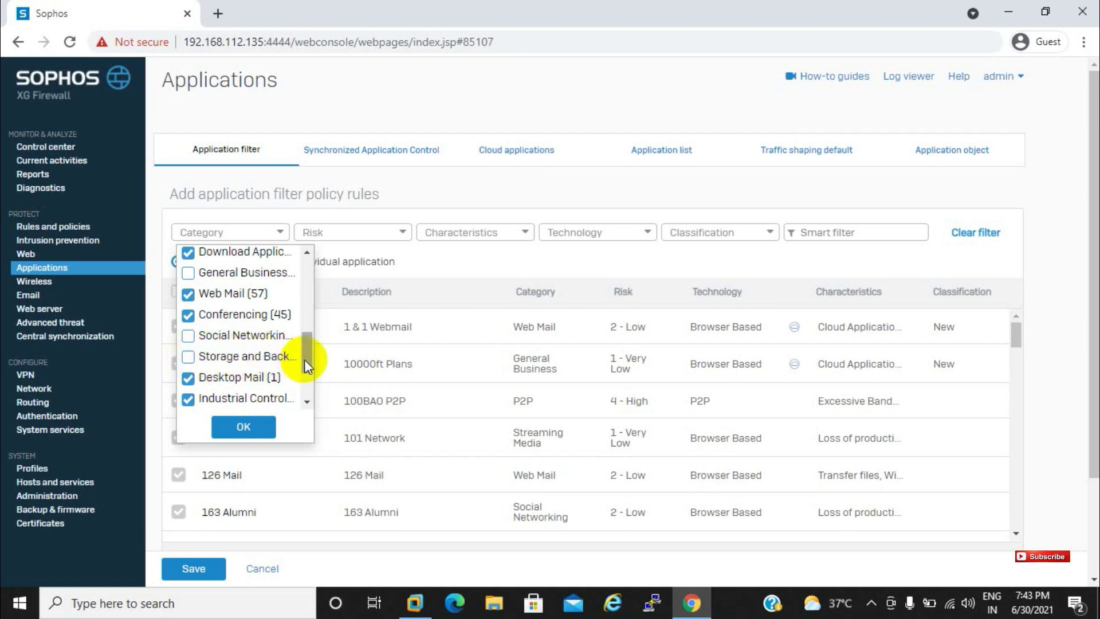
left_click_drag(304, 359, 306, 380)
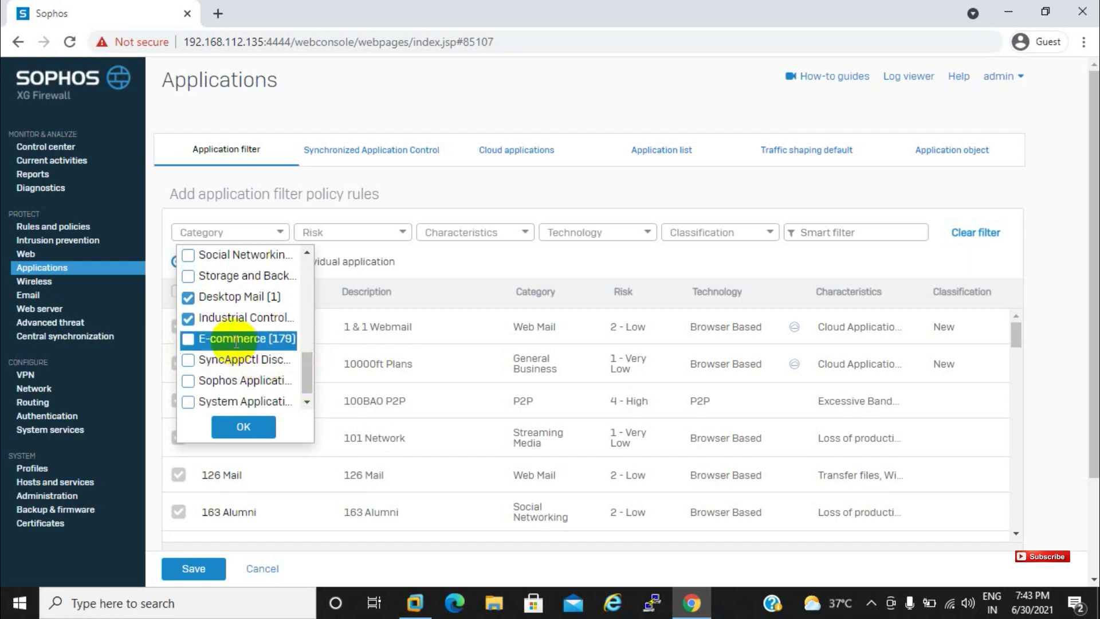
left_click(189, 339)
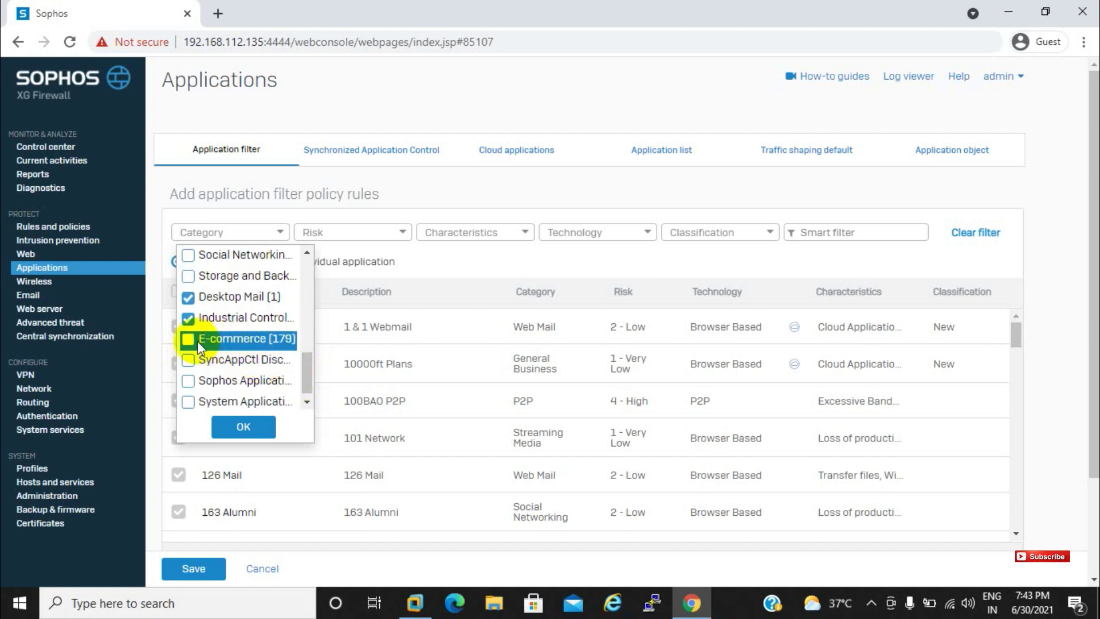
- Apply the category selection and save the rule with the Allow action and the All the Time schedule
left_click(250, 424)
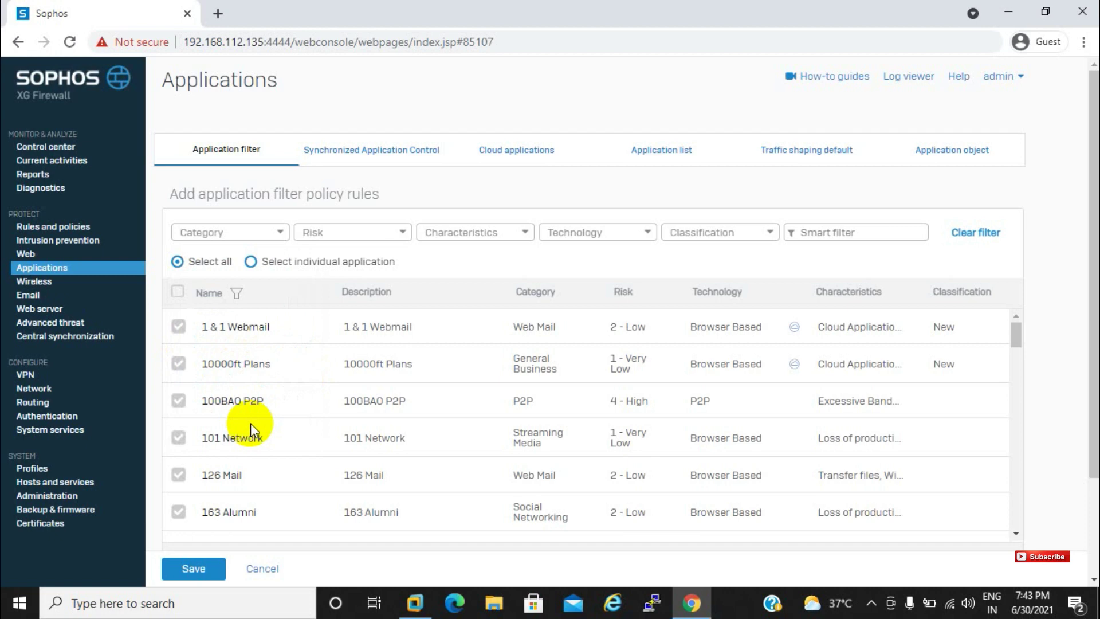
scroll(1081, 418, "down", 2)
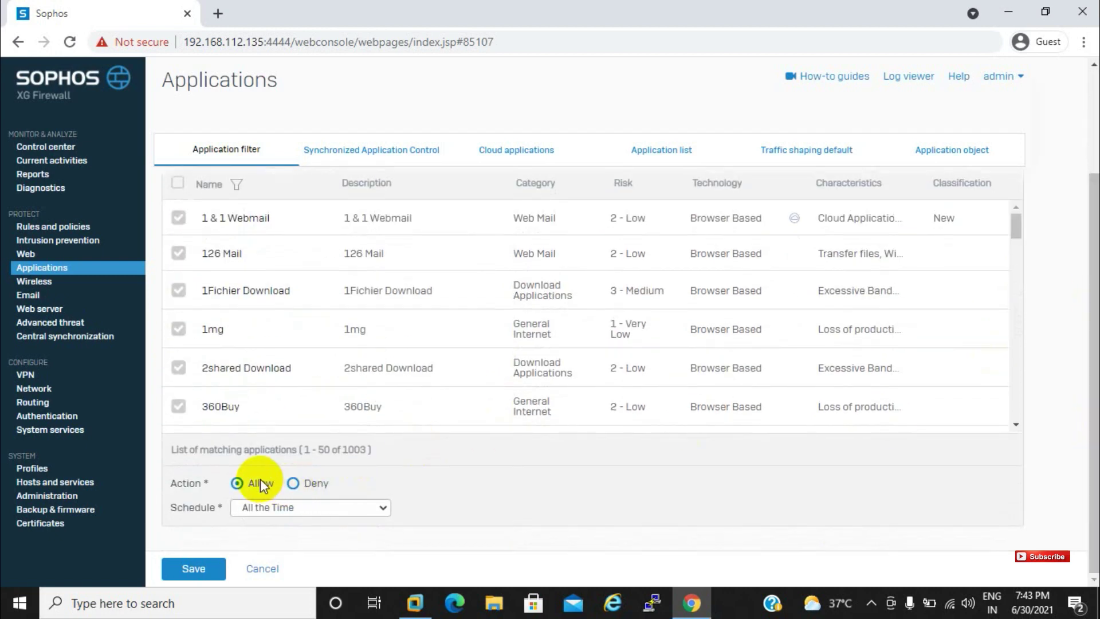
left_click(194, 567)
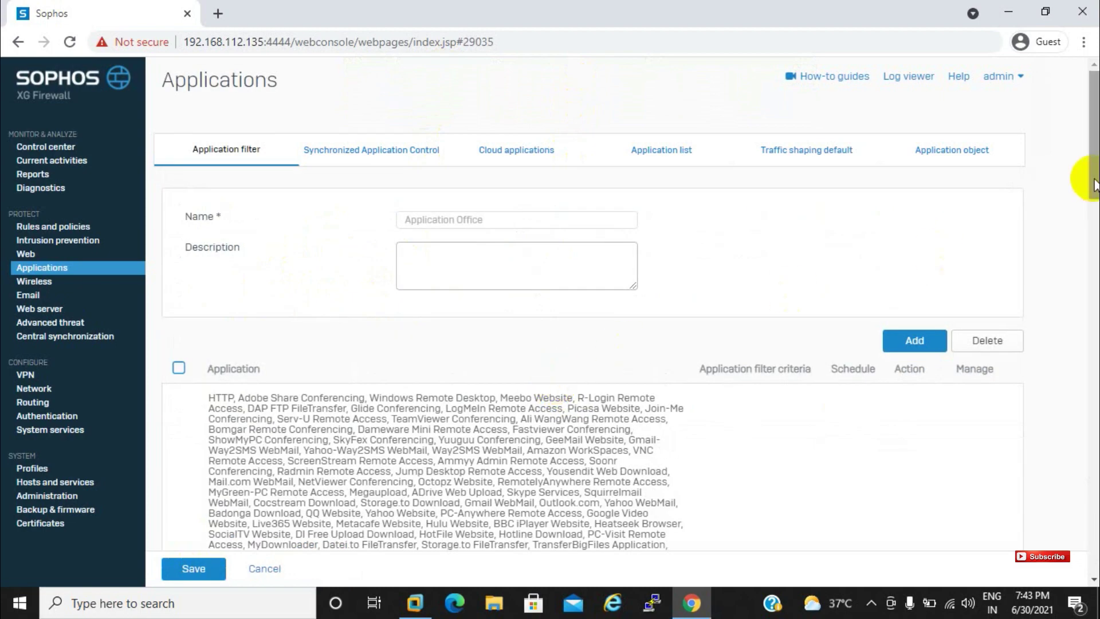
- Review the applications included in the new rule and save the Application Office filter
scroll(446, 359, "down", 15)
scroll(1082, 516, "down", 6)
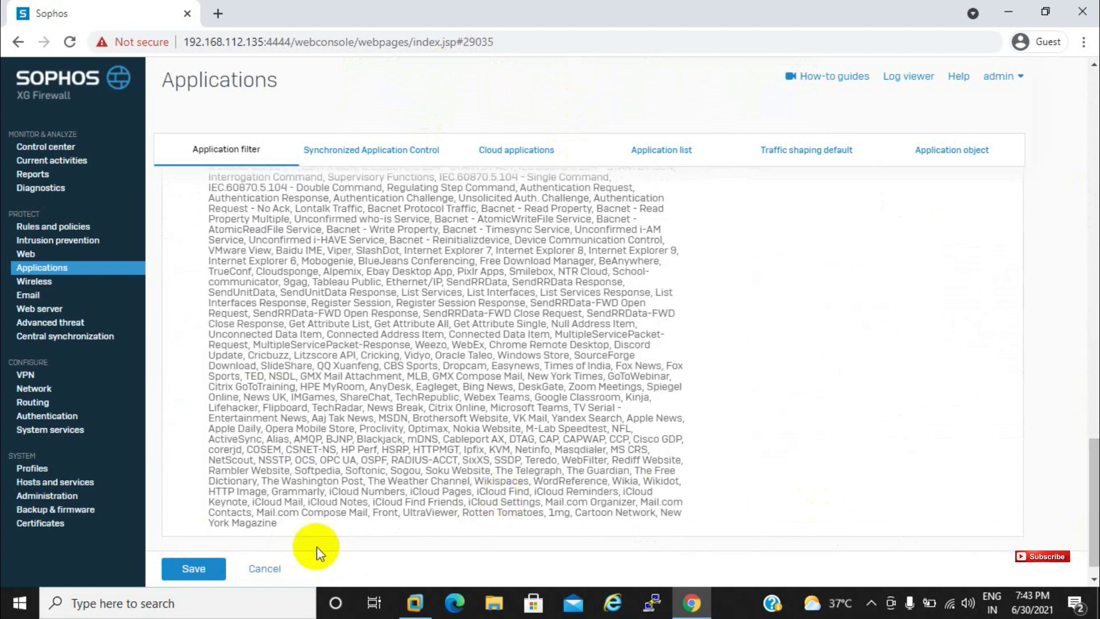
left_click(189, 569)
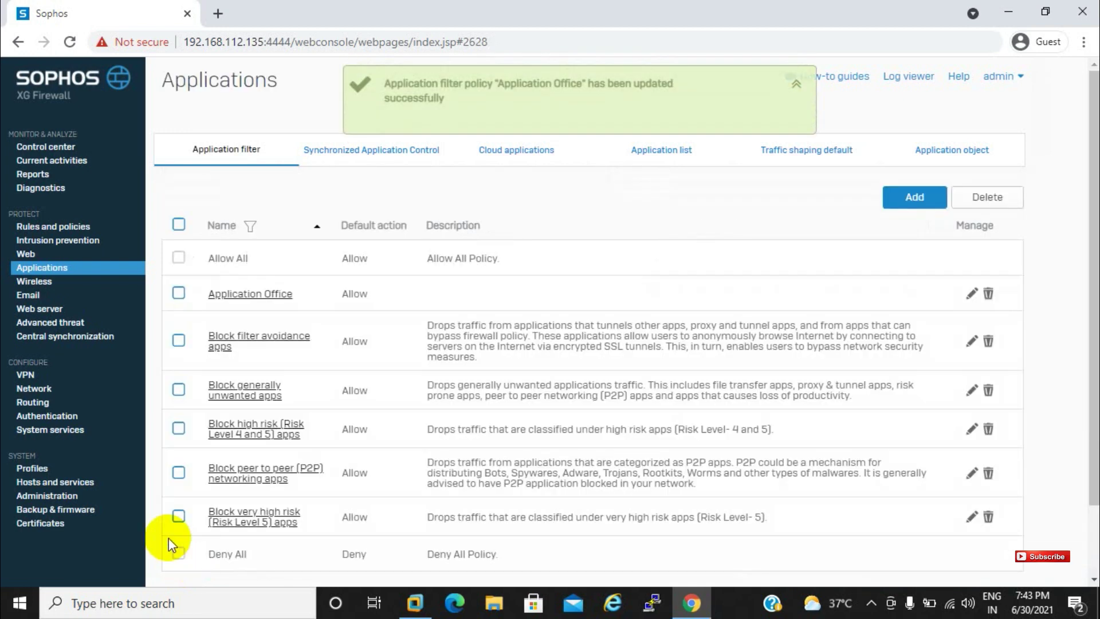
- Set the Test HR Rule firewall rule's application control to Application Office and save the firewall rule
left_click(54, 228)
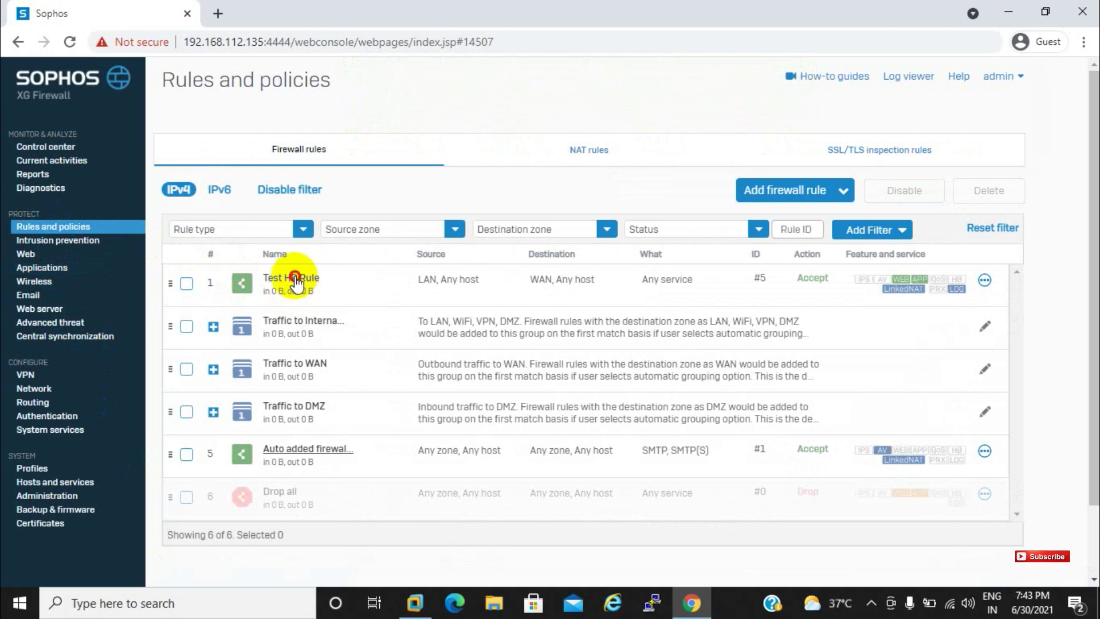
left_click(294, 279)
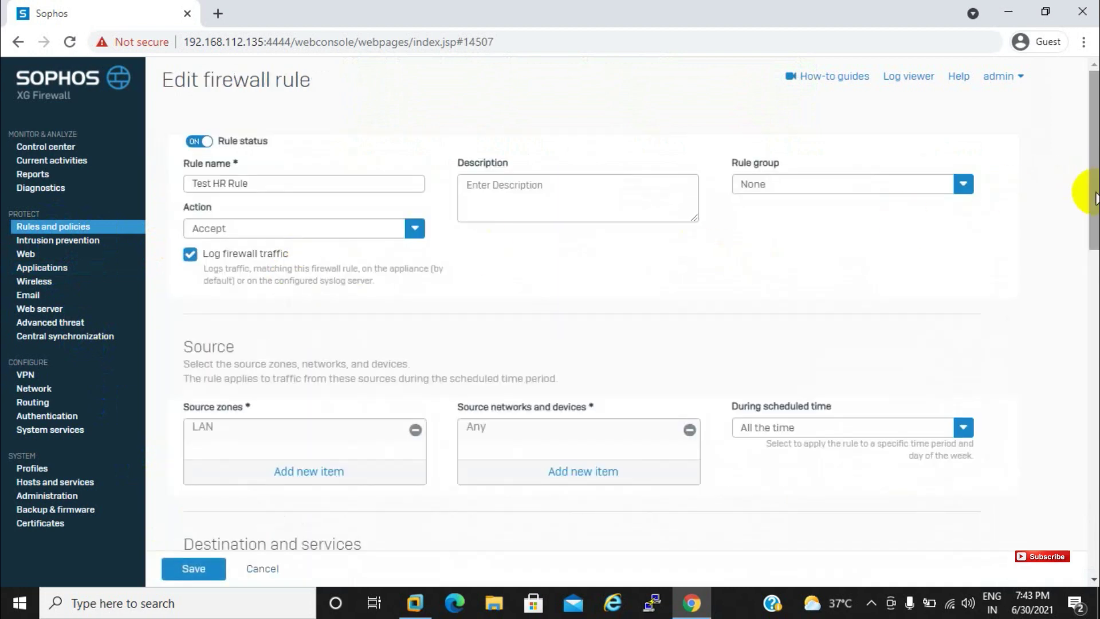
left_click_drag(1094, 198, 1049, 504)
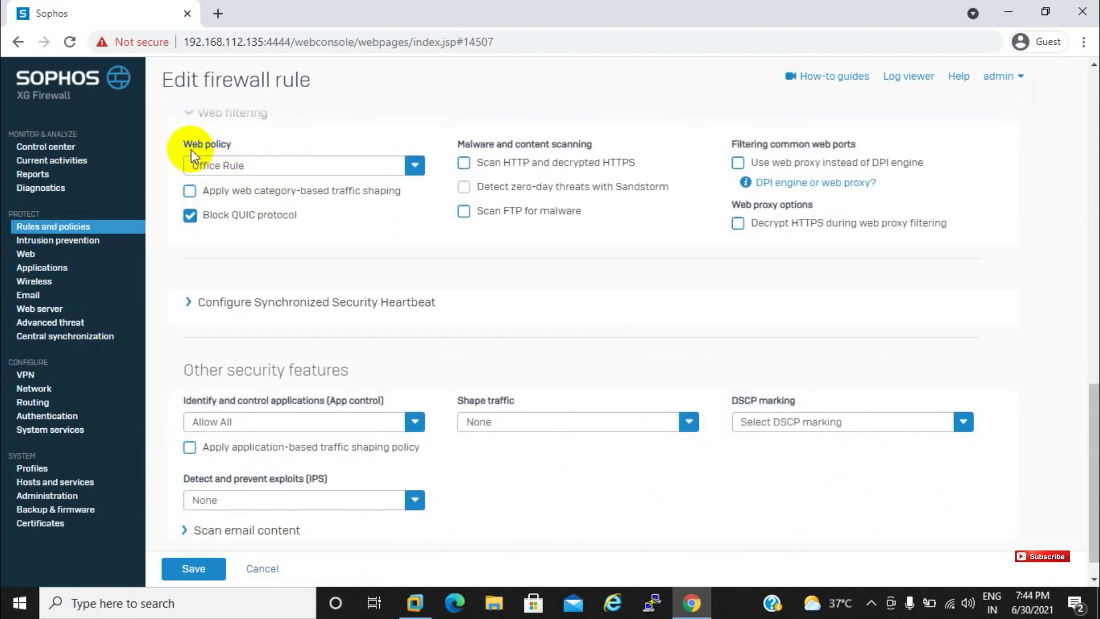
left_click(264, 424)
left_click_drag(421, 473, 423, 523)
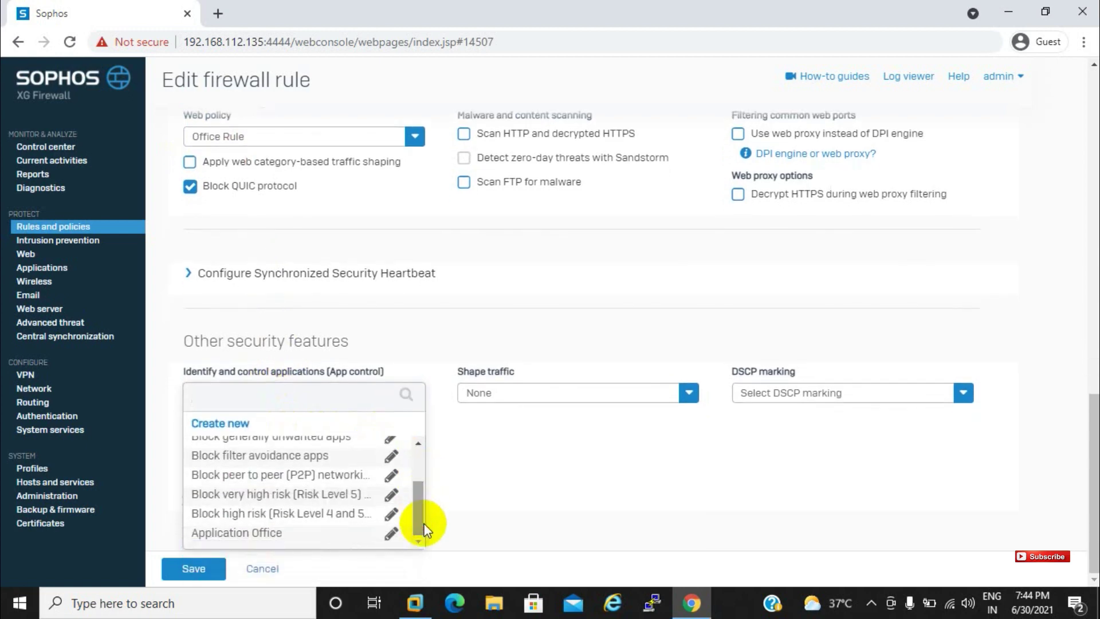
left_click(199, 535)
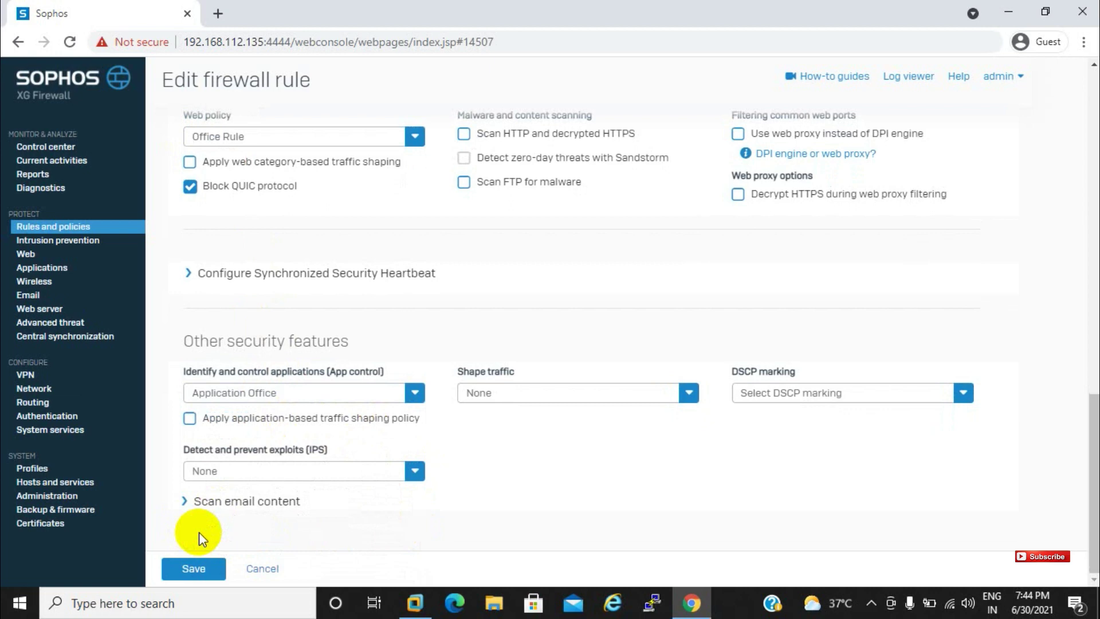
left_click(193, 570)
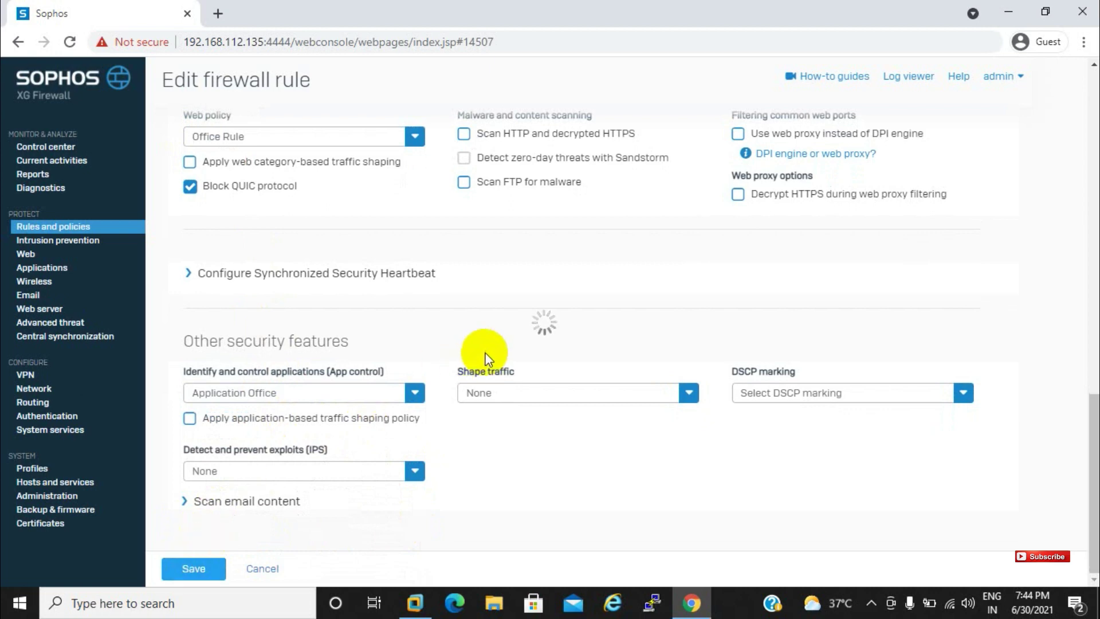